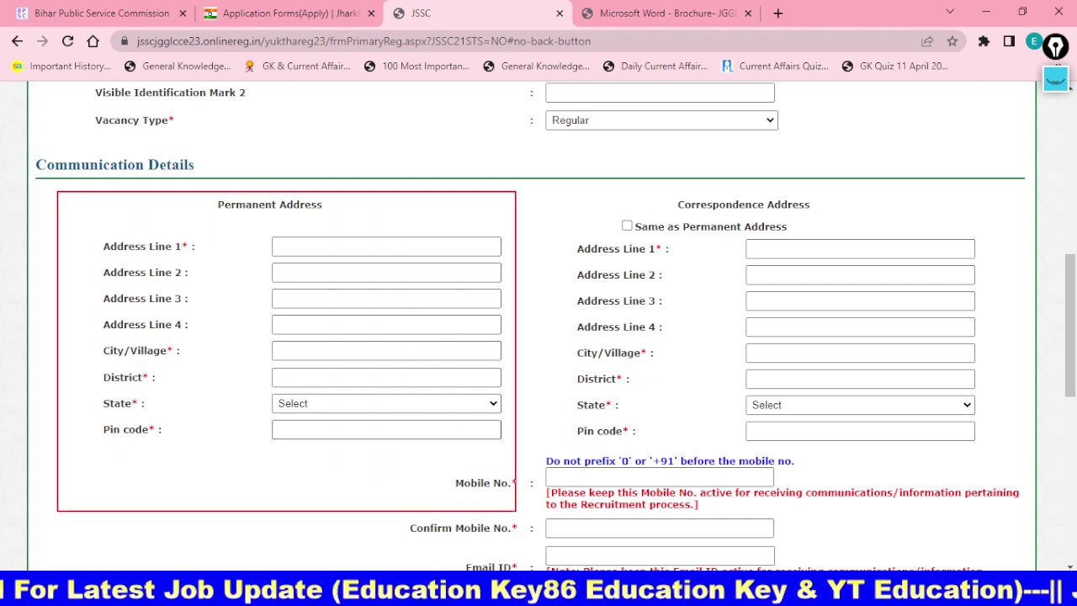
# Step: Set the correspondence address to be the same as the permanent address, and outline the Confirm Email ID field under the contact details
pyautogui.click(626, 225)
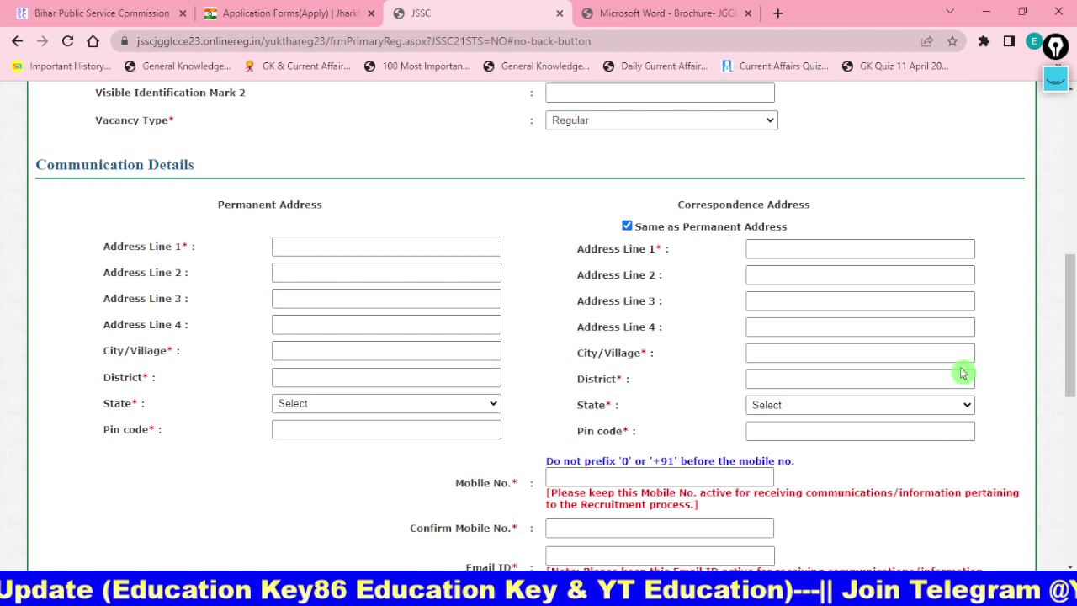
pyautogui.scroll(-1, 913, 326)
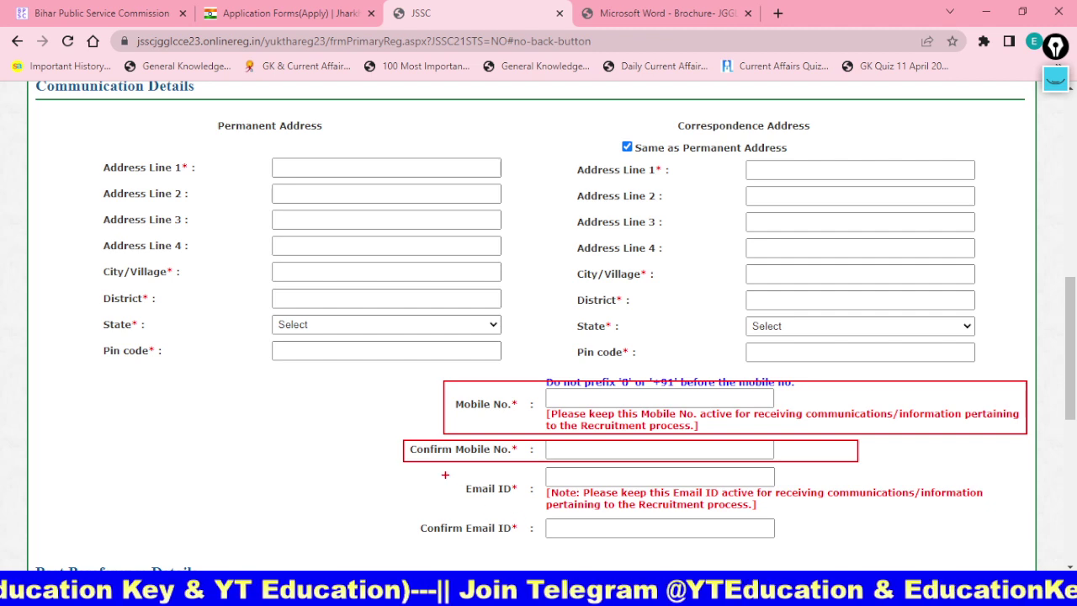
pyautogui.moveTo(392, 519)
pyautogui.mouseDown()
pyautogui.moveTo(531, 523)
pyautogui.moveTo(540, 541)
pyautogui.mouseUp()
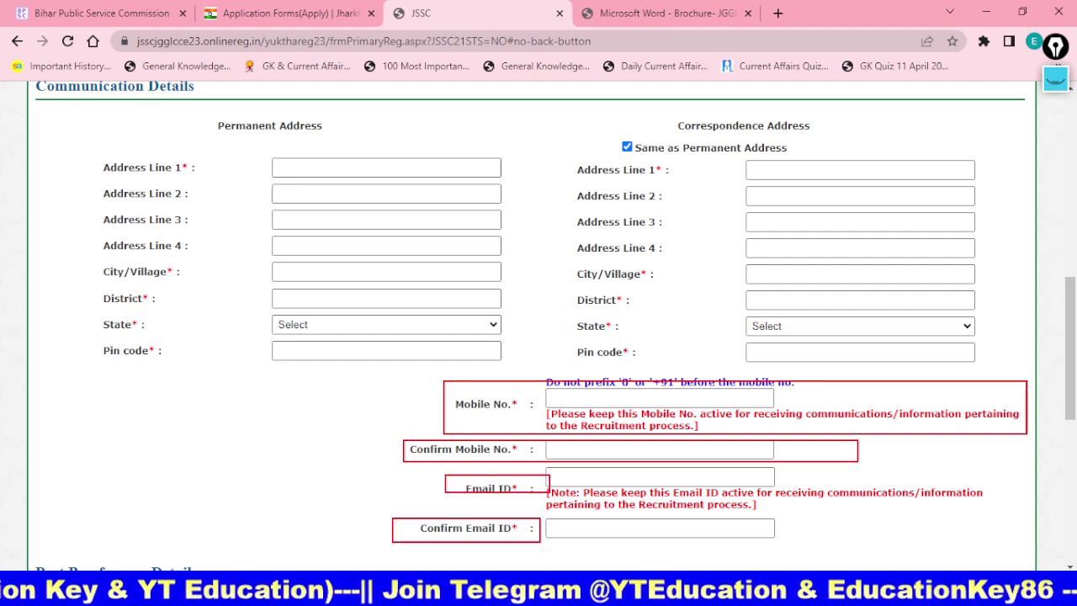
pyautogui.moveTo(620, 537); pyautogui.dragTo(746, 496)
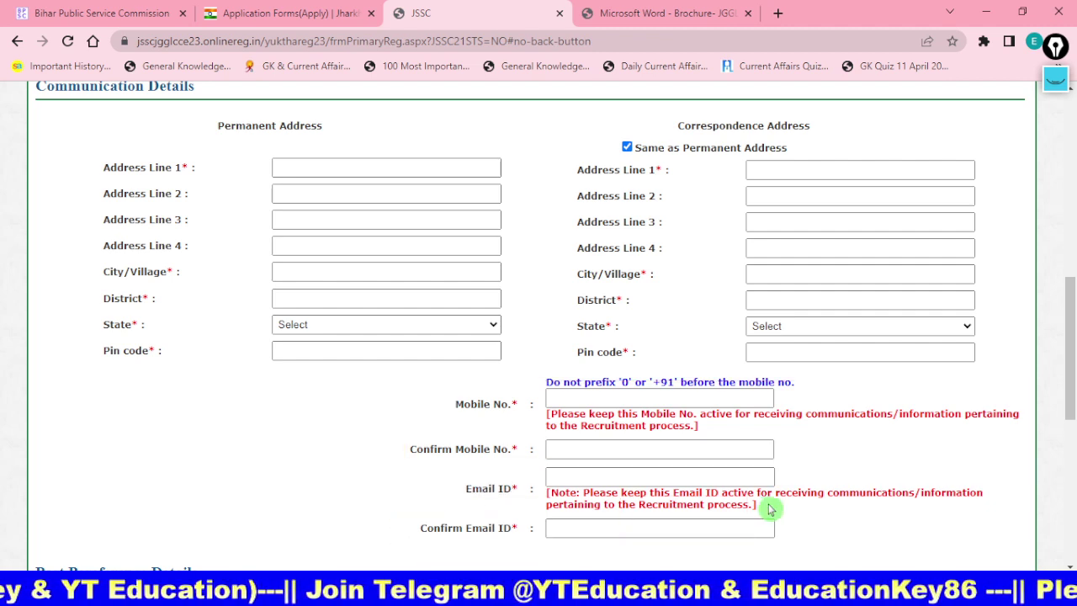
pyautogui.scroll(-4, 782, 507)
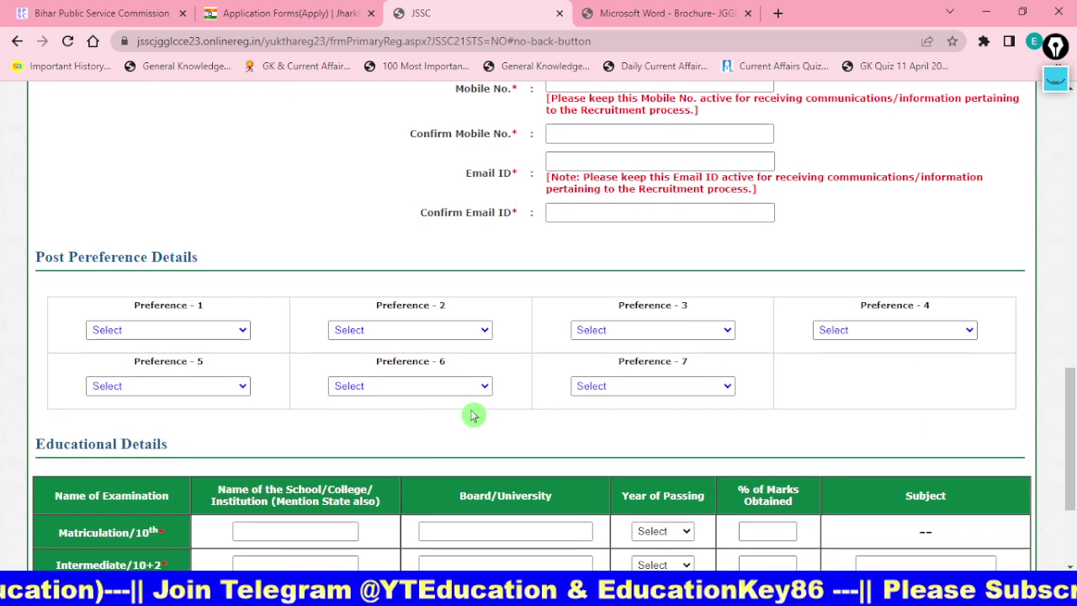
# Step: Switch to the JGGLCCE-2023 brochure PDF and outline the first post, सहायक प्रशाखा पदाधिकारी, and its total in the page 3 vacancy table
pyautogui.click(591, 12)
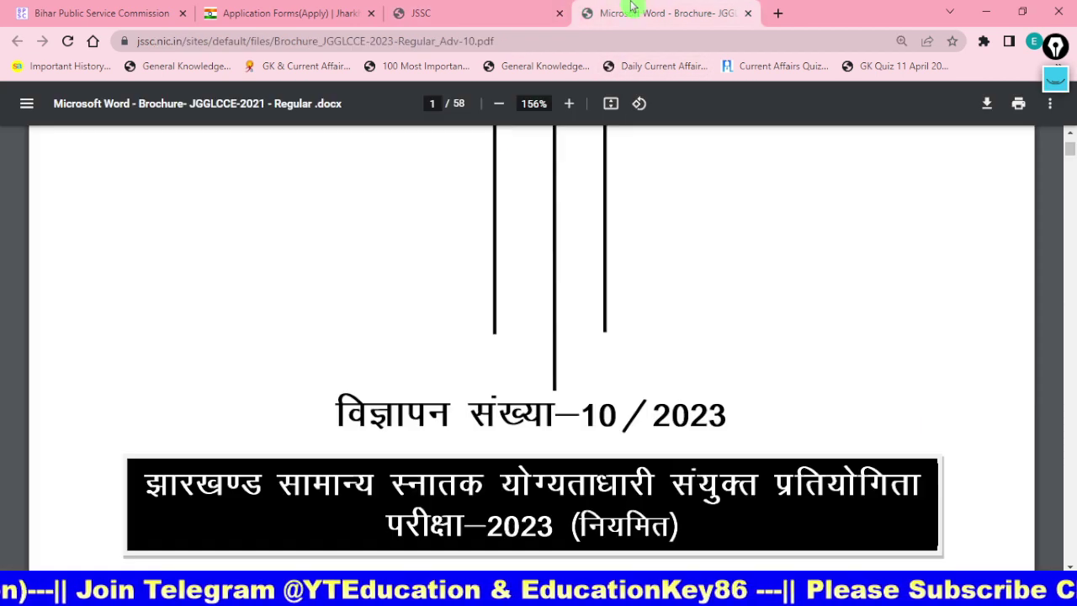
pyautogui.scroll(-8, 680, 440)
pyautogui.scroll(-15, 680, 440)
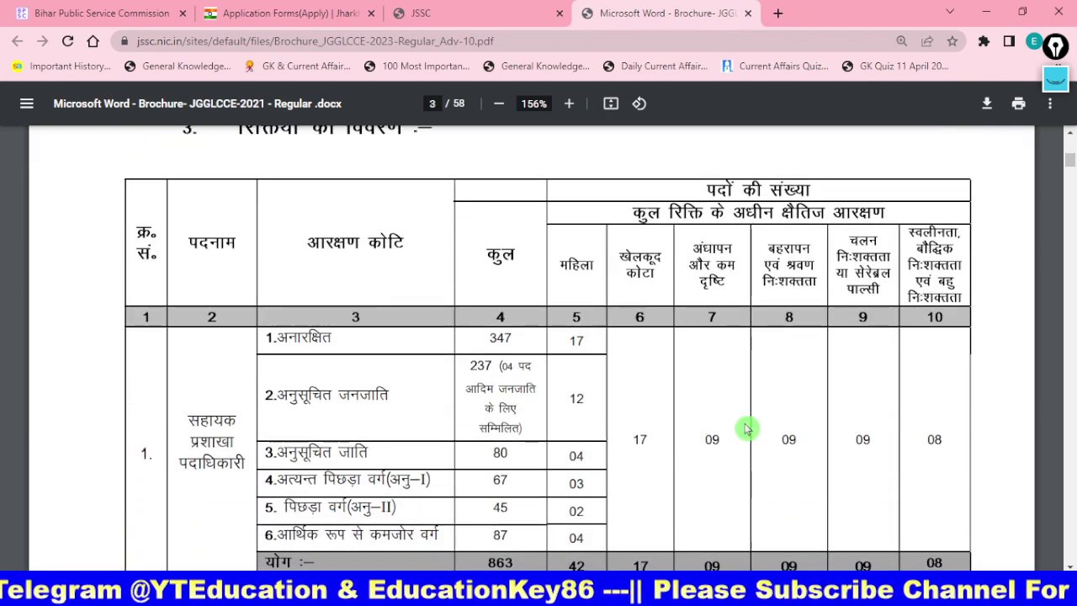
pyautogui.scroll(-4, 746, 429)
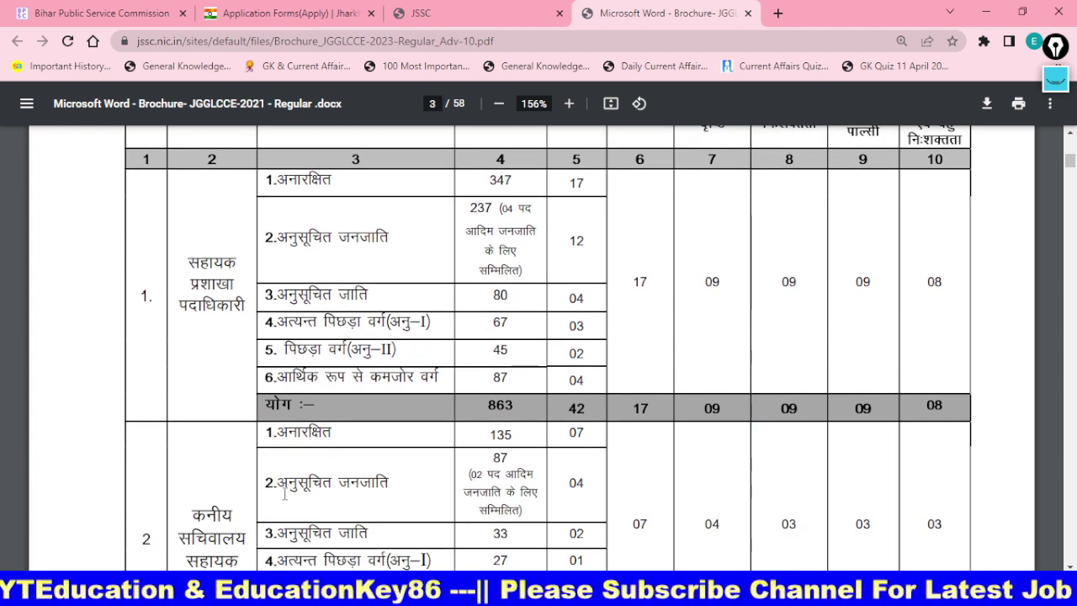
pyautogui.moveTo(174, 245); pyautogui.dragTo(249, 332)
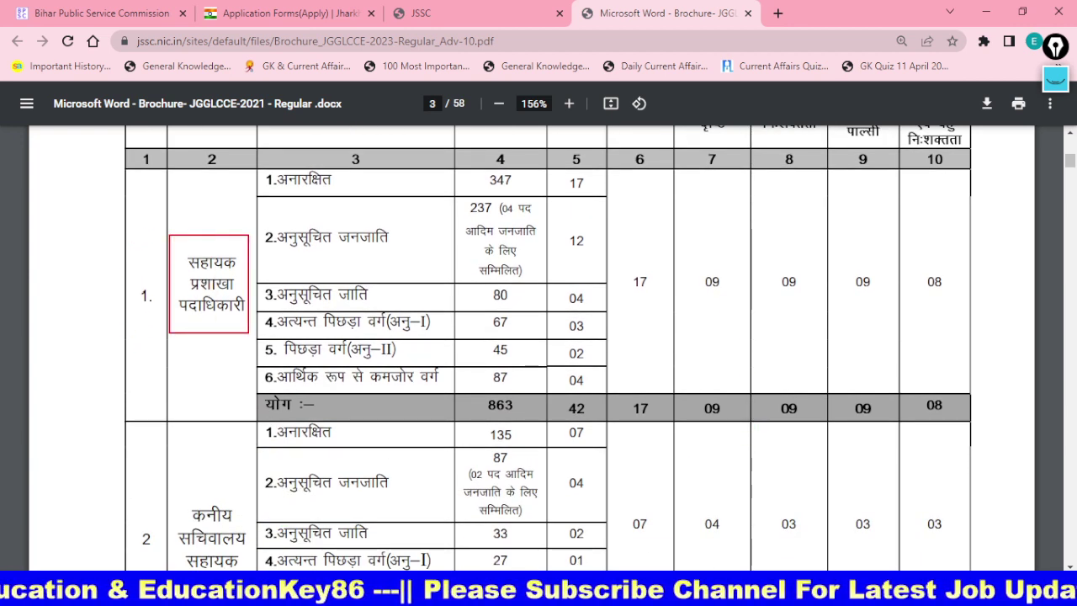
pyautogui.moveTo(468, 388); pyautogui.dragTo(533, 414)
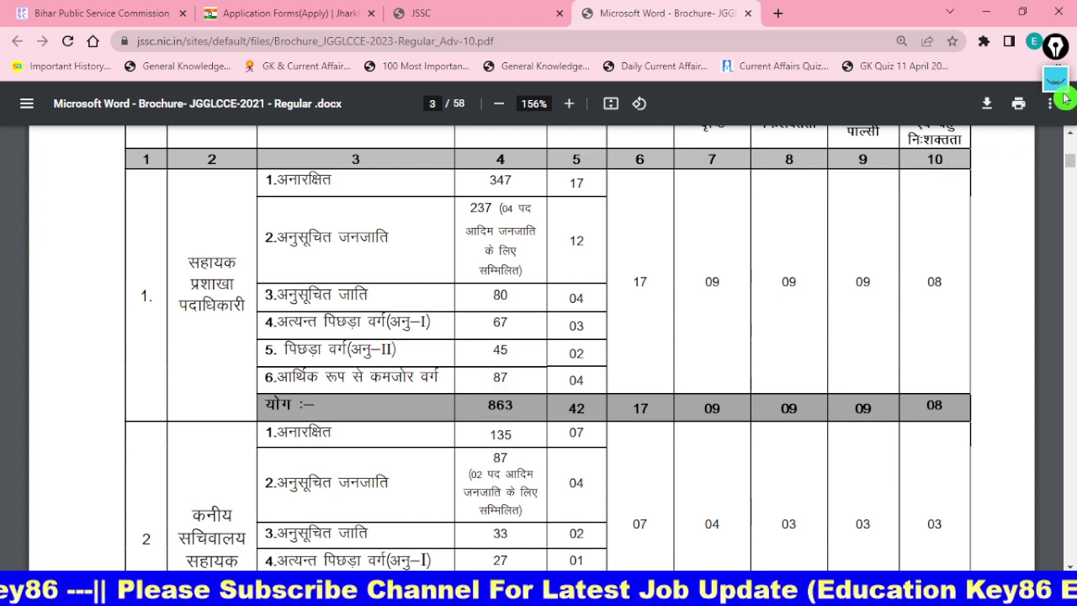
# Step: Handwrite and circle pen notes over the first post's reservation columns, and clear all the ink
pyautogui.click(1056, 81)
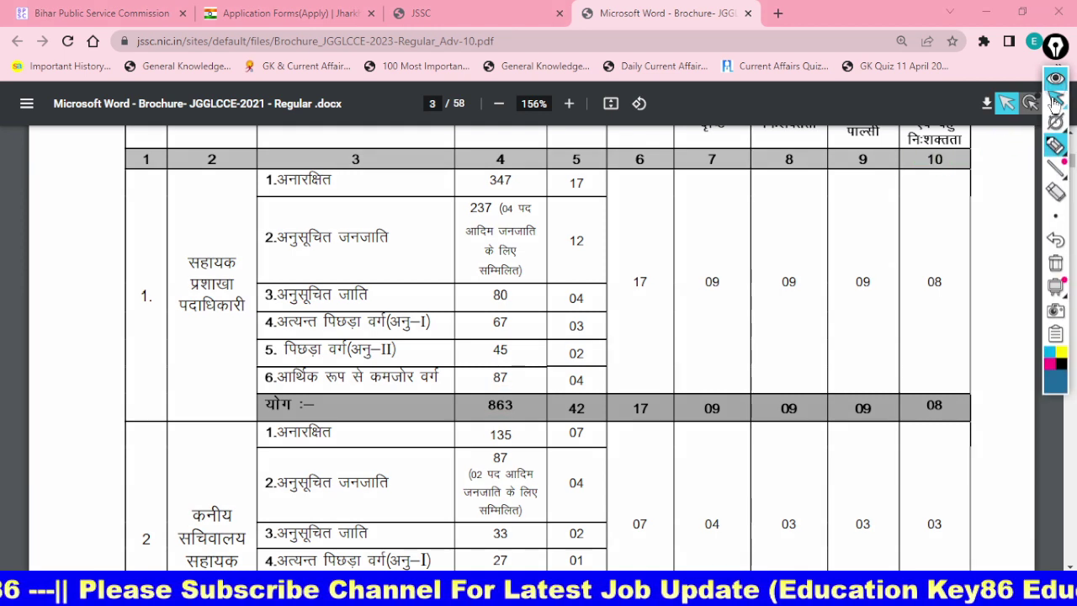
pyautogui.click(1055, 150)
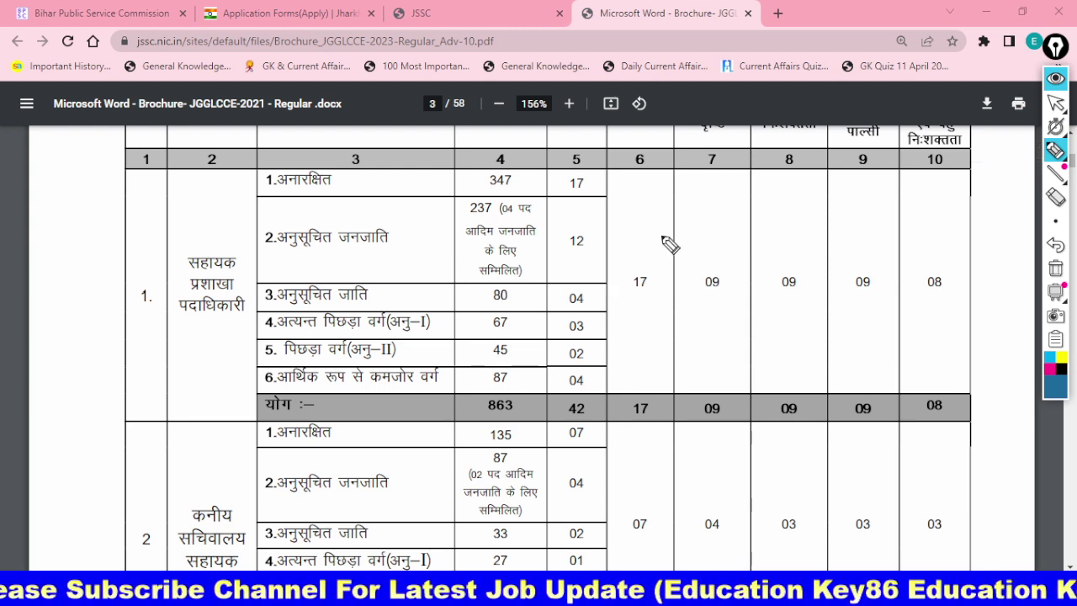
pyautogui.moveTo(663, 250)
pyautogui.mouseDown()
pyautogui.moveTo(689, 227)
pyautogui.moveTo(708, 239)
pyautogui.moveTo(810, 210)
pyautogui.moveTo(792, 251)
pyautogui.moveTo(848, 238)
pyautogui.mouseUp()
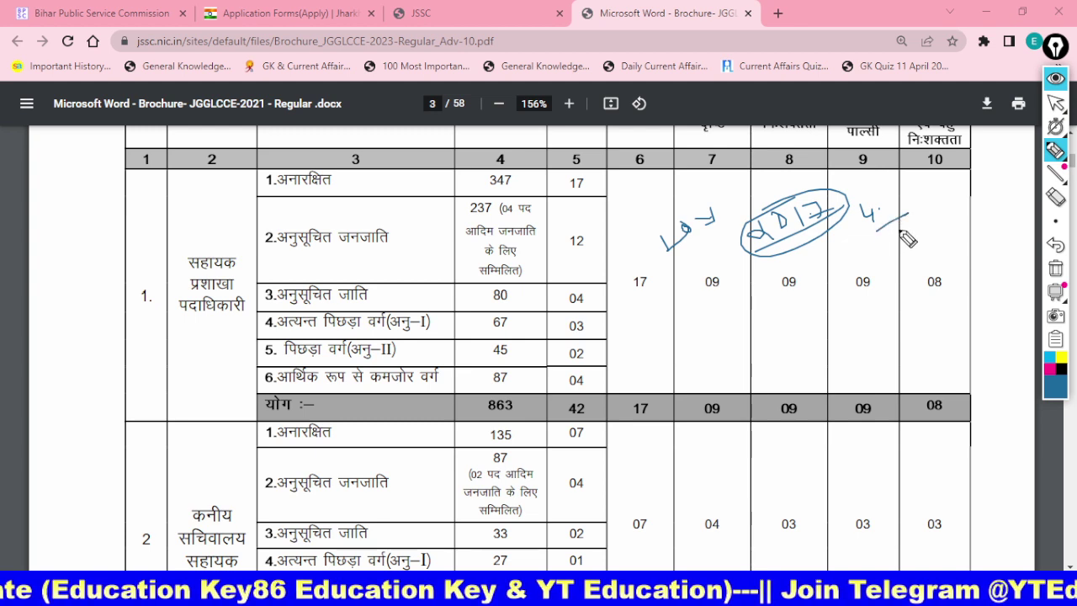
pyautogui.moveTo(885, 227)
pyautogui.mouseDown()
pyautogui.moveTo(875, 222)
pyautogui.moveTo(892, 227)
pyautogui.mouseUp()
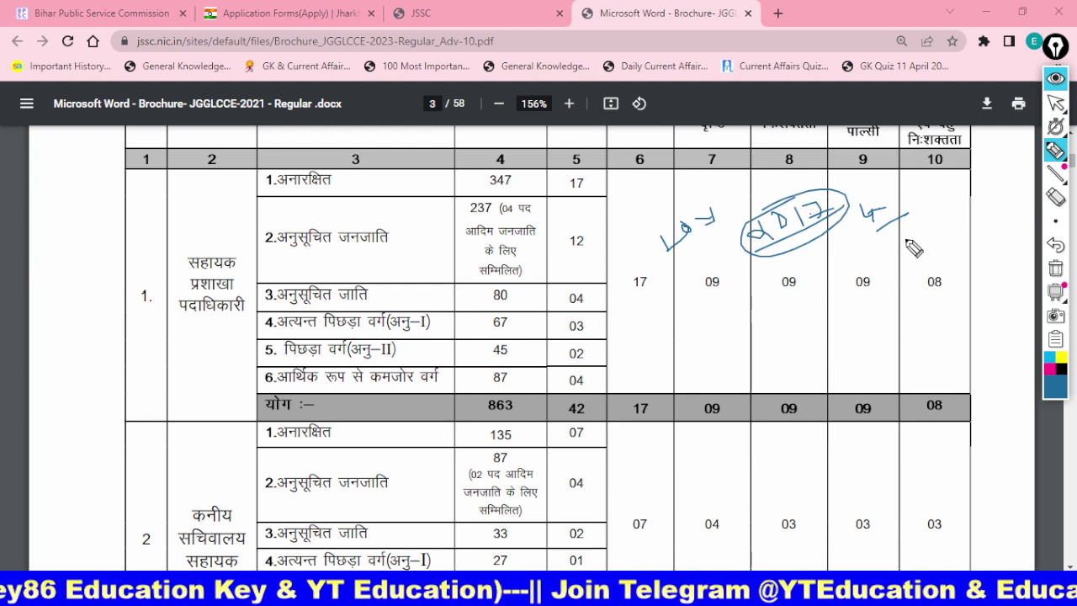
pyautogui.moveTo(853, 286)
pyautogui.mouseDown()
pyautogui.moveTo(863, 305)
pyautogui.moveTo(841, 345)
pyautogui.moveTo(905, 320)
pyautogui.mouseUp()
pyautogui.moveTo(909, 279)
pyautogui.mouseDown()
pyautogui.moveTo(892, 282)
pyautogui.moveTo(940, 293)
pyautogui.mouseUp()
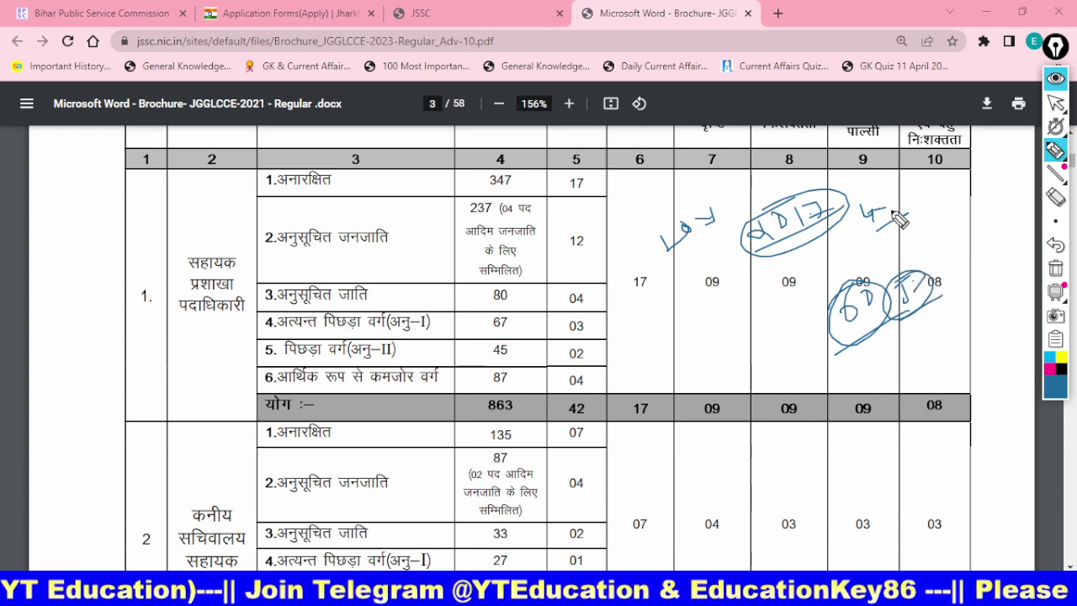
pyautogui.moveTo(686, 249)
pyautogui.mouseDown()
pyautogui.moveTo(706, 205)
pyautogui.moveTo(716, 245)
pyautogui.mouseUp()
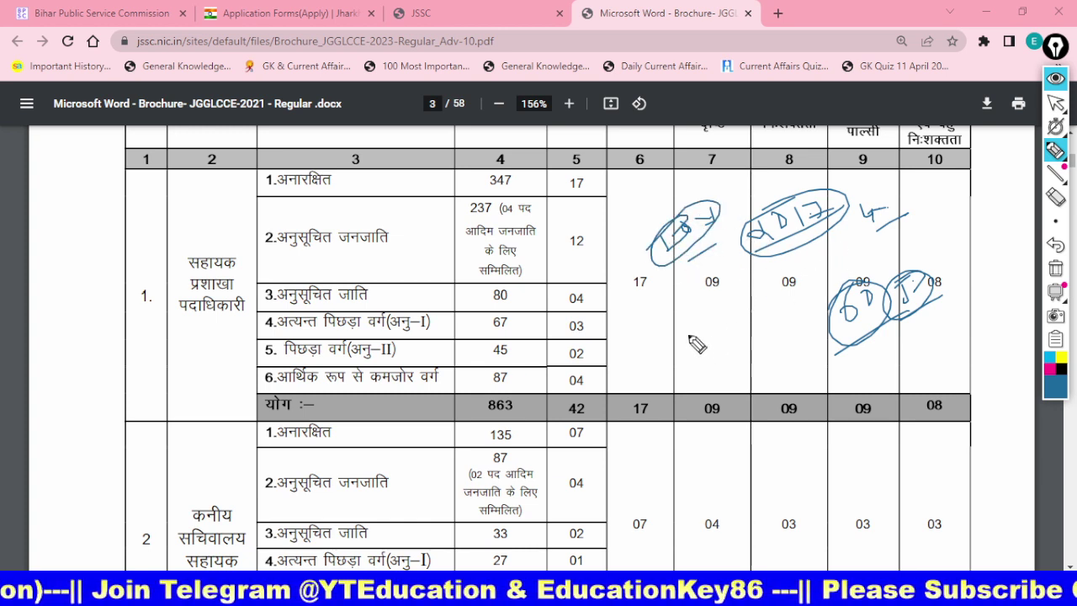
pyautogui.moveTo(879, 223); pyautogui.dragTo(871, 217)
pyautogui.moveTo(705, 309)
pyautogui.mouseDown()
pyautogui.moveTo(698, 326)
pyautogui.moveTo(747, 297)
pyautogui.mouseUp()
pyautogui.moveTo(713, 347); pyautogui.dragTo(764, 313)
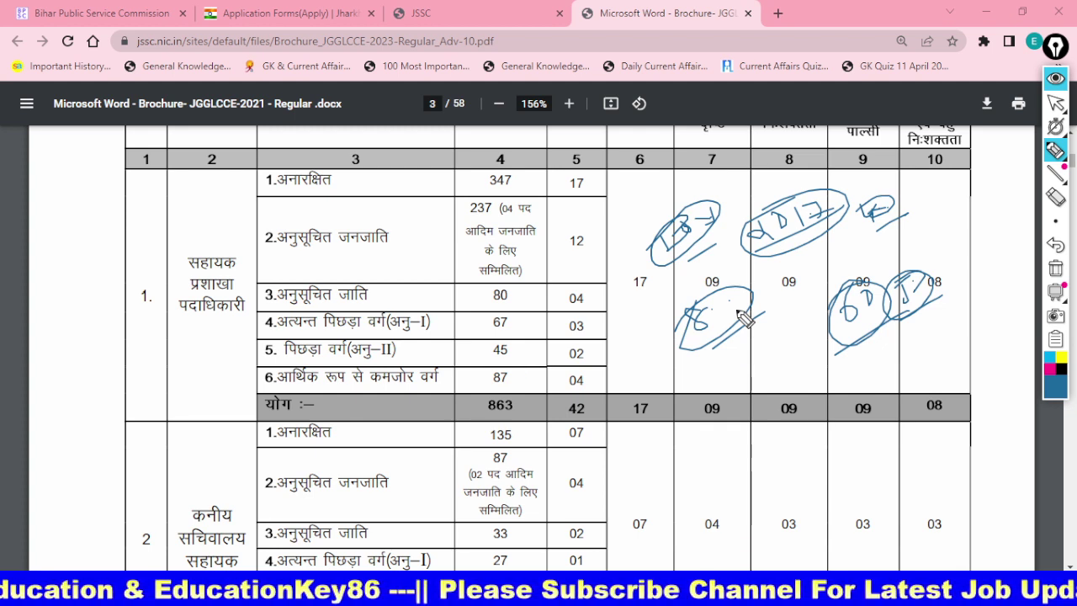
pyautogui.click(1055, 268)
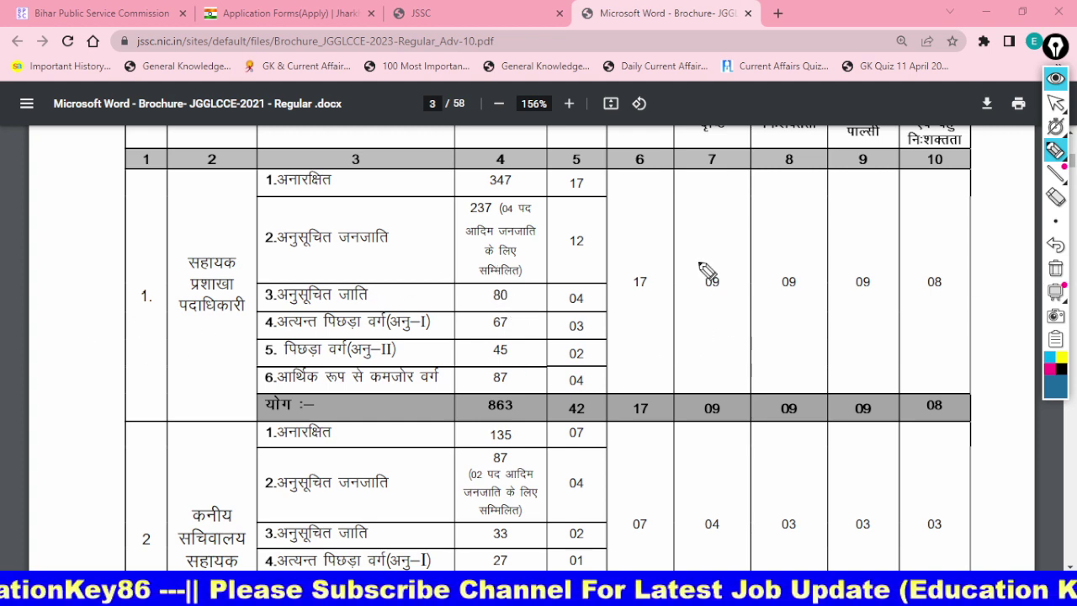
pyautogui.click(1057, 80)
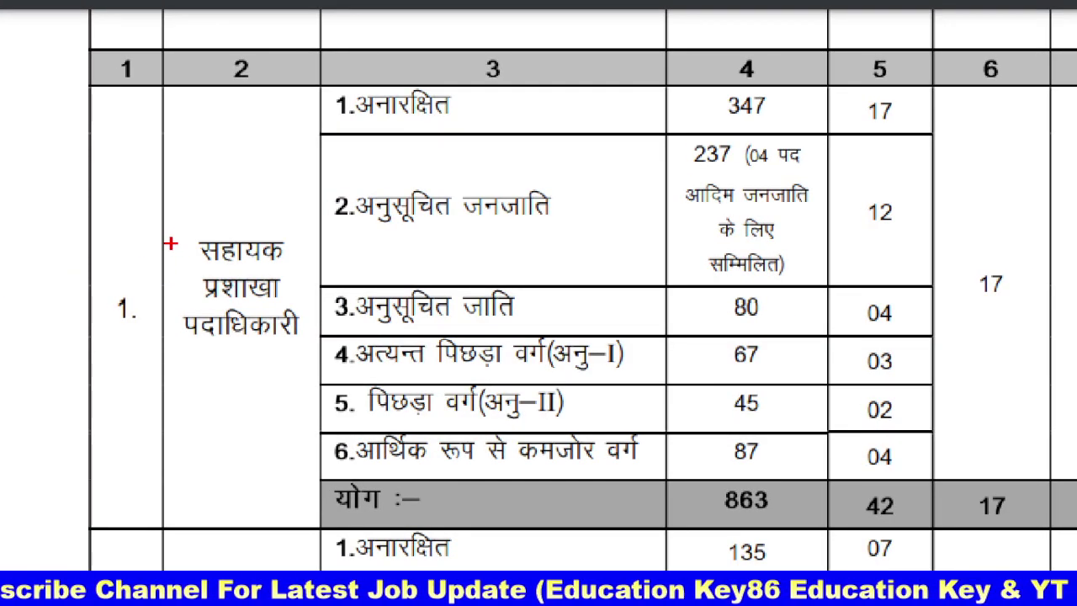
# Step: Examine the vacancy rows of posts 1 to 4 on page 3, outlining post names including कनीय सचिवालय सहायक and प्लानिंग असिस्टेंट
pyautogui.moveTo(170, 248)
pyautogui.mouseDown()
pyautogui.moveTo(198, 298)
pyautogui.moveTo(308, 357)
pyautogui.mouseUp()
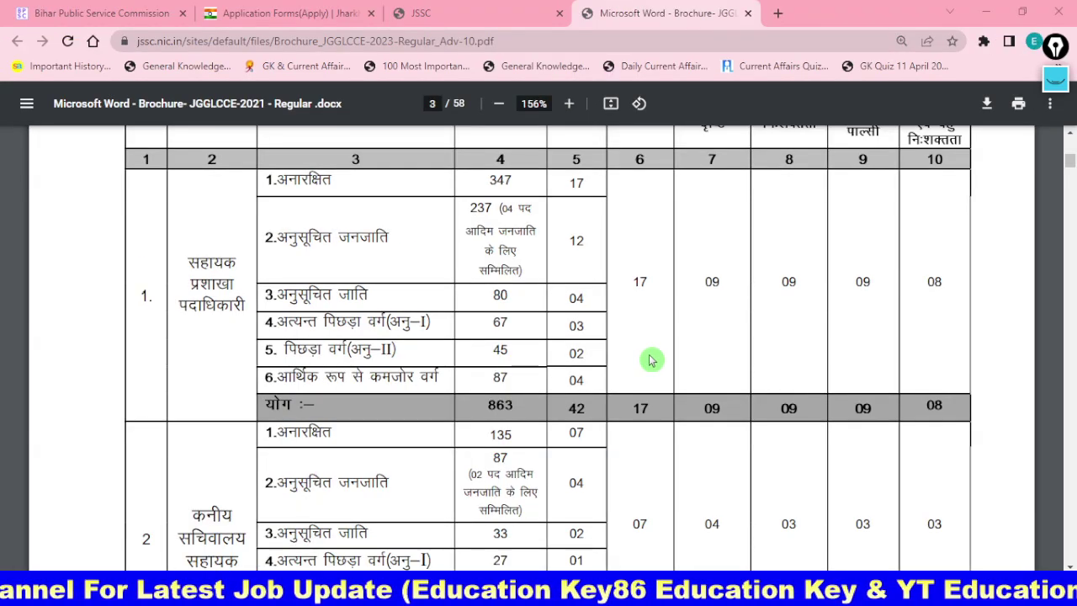
pyautogui.scroll(-2, 648, 360)
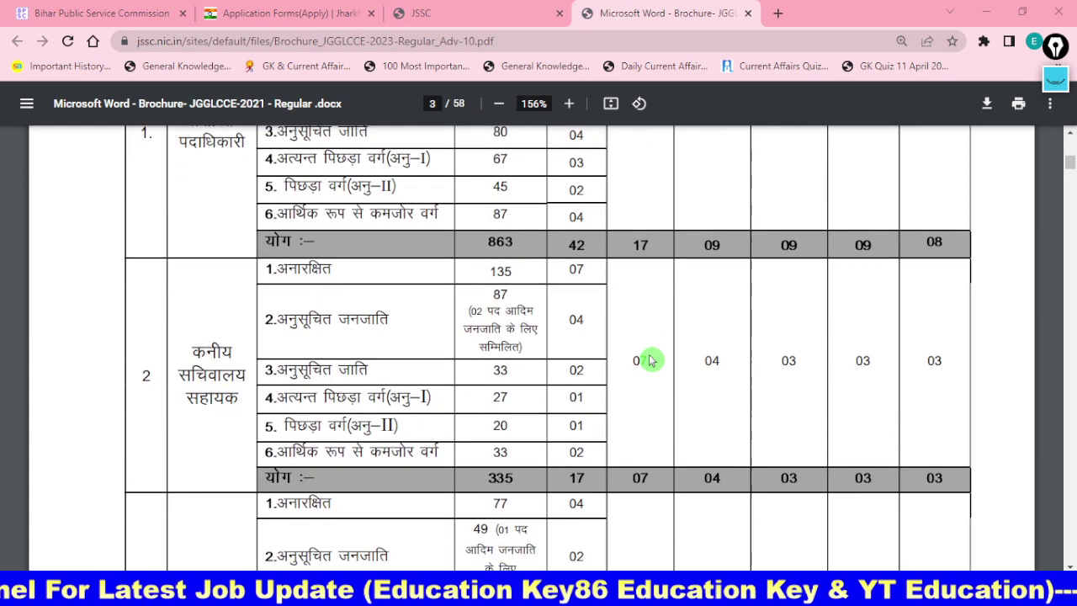
pyautogui.scroll(-2, 649, 360)
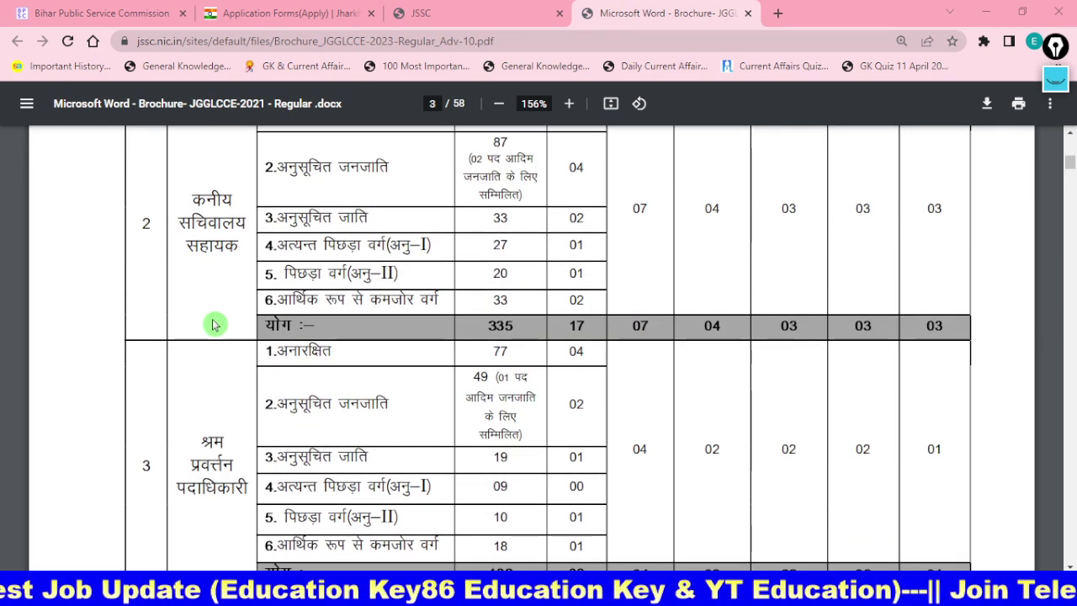
pyautogui.moveTo(155, 168)
pyautogui.mouseDown()
pyautogui.moveTo(242, 281)
pyautogui.moveTo(256, 277)
pyautogui.mouseUp()
pyautogui.scroll(-3, 294, 311)
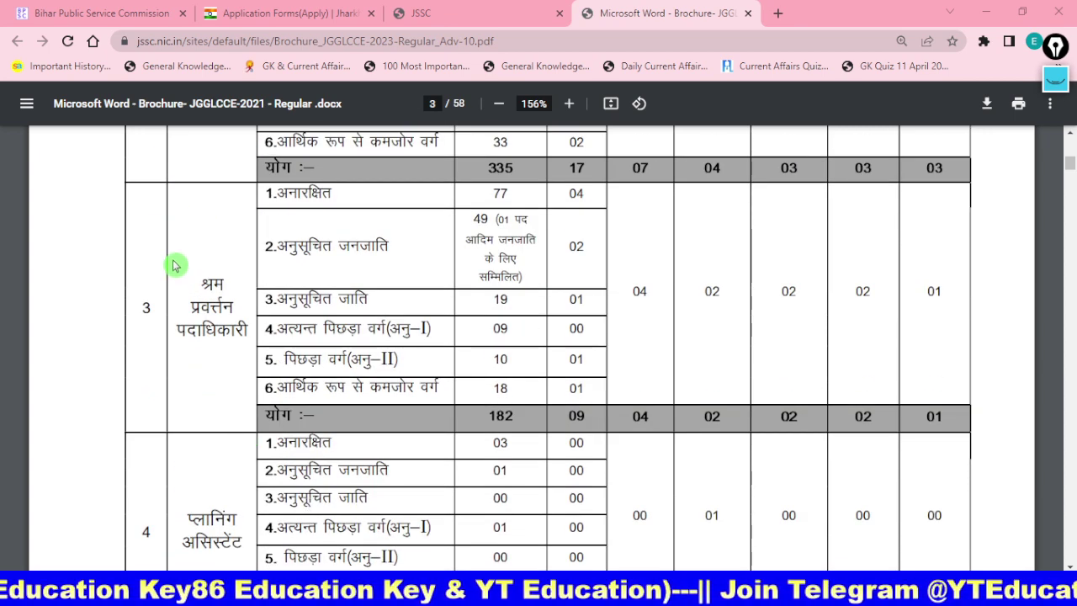
pyautogui.scroll(-3, 295, 480)
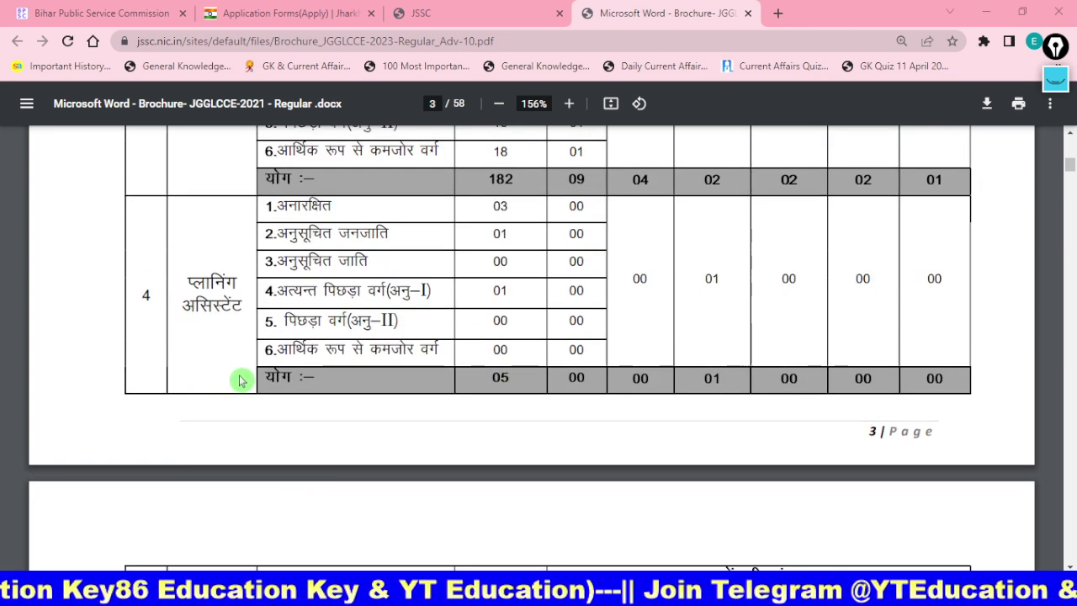
pyautogui.moveTo(168, 264); pyautogui.dragTo(262, 357)
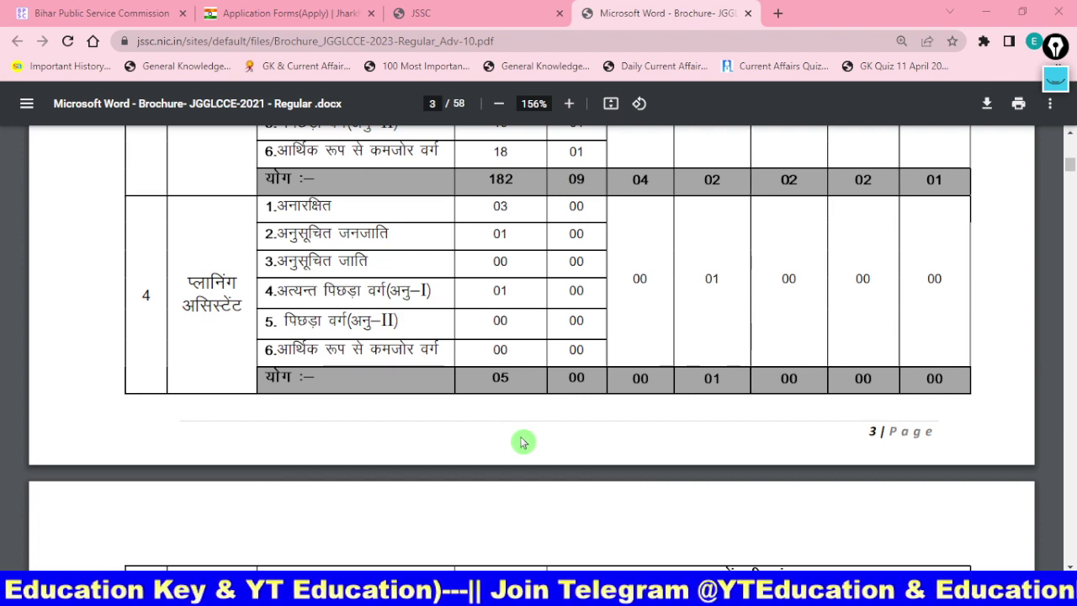
# Step: Examine the vacancy rows of posts 5 to 7 on page 4, outlining अंचल निरीक्षक-सह-कानूनगो and its total
pyautogui.scroll(-5, 520, 437)
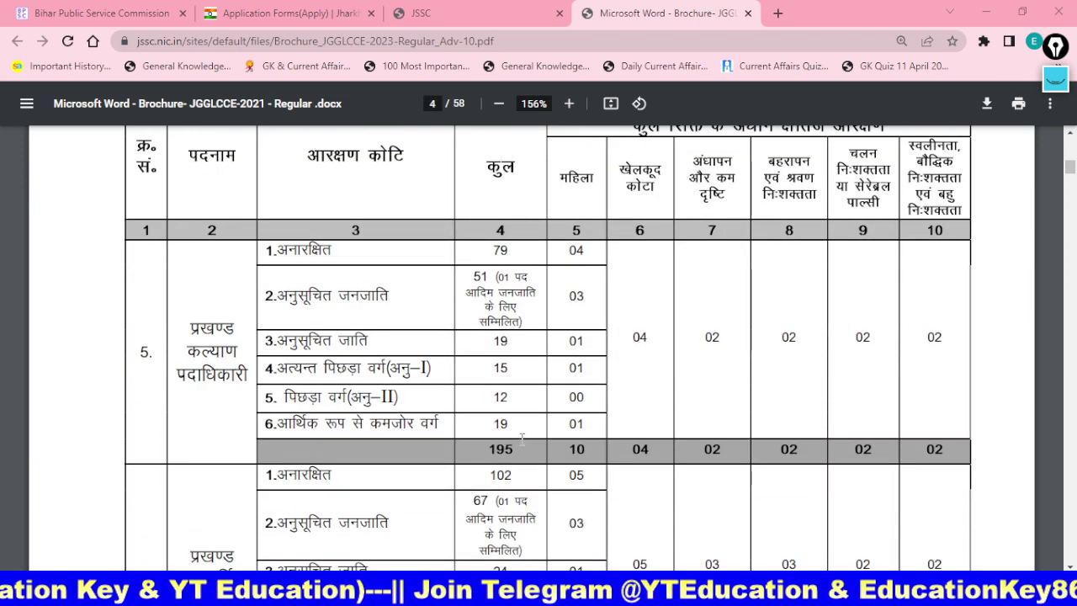
pyautogui.scroll(-3, 522, 488)
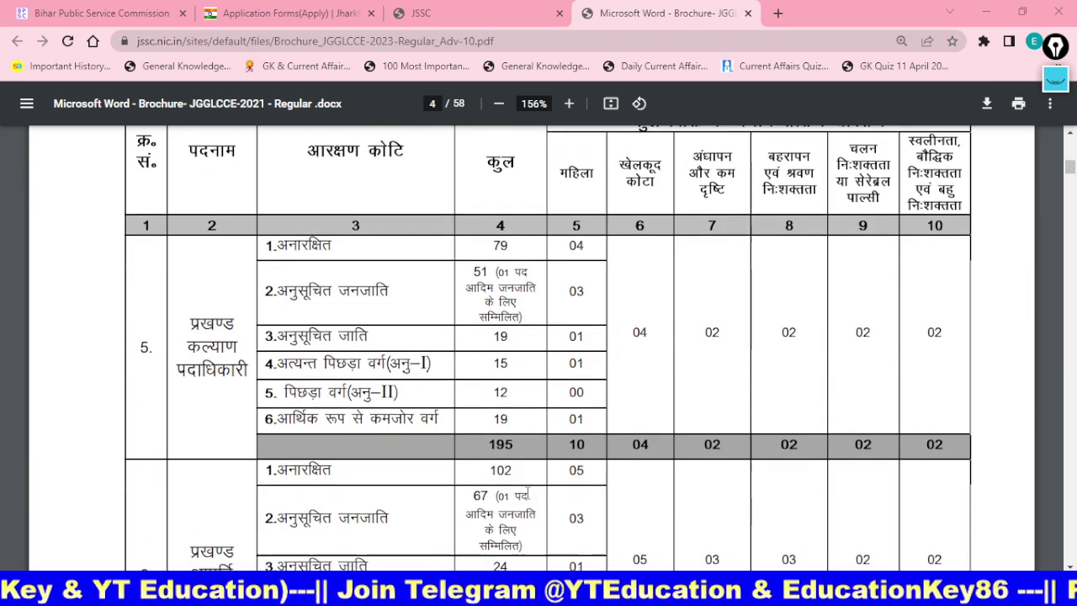
pyautogui.scroll(-3, 527, 494)
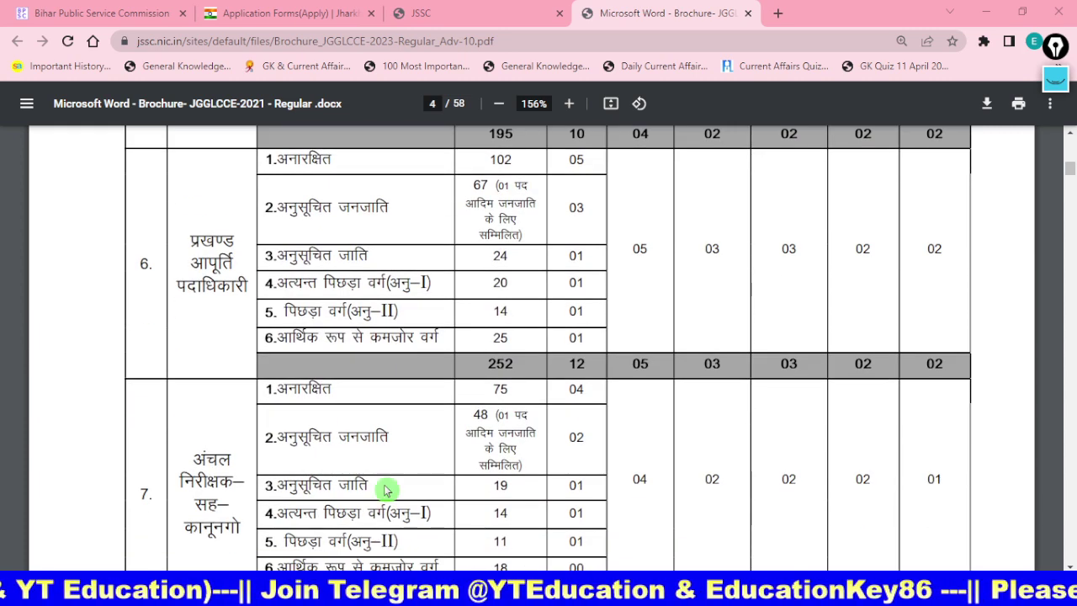
pyautogui.scroll(-3, 519, 387)
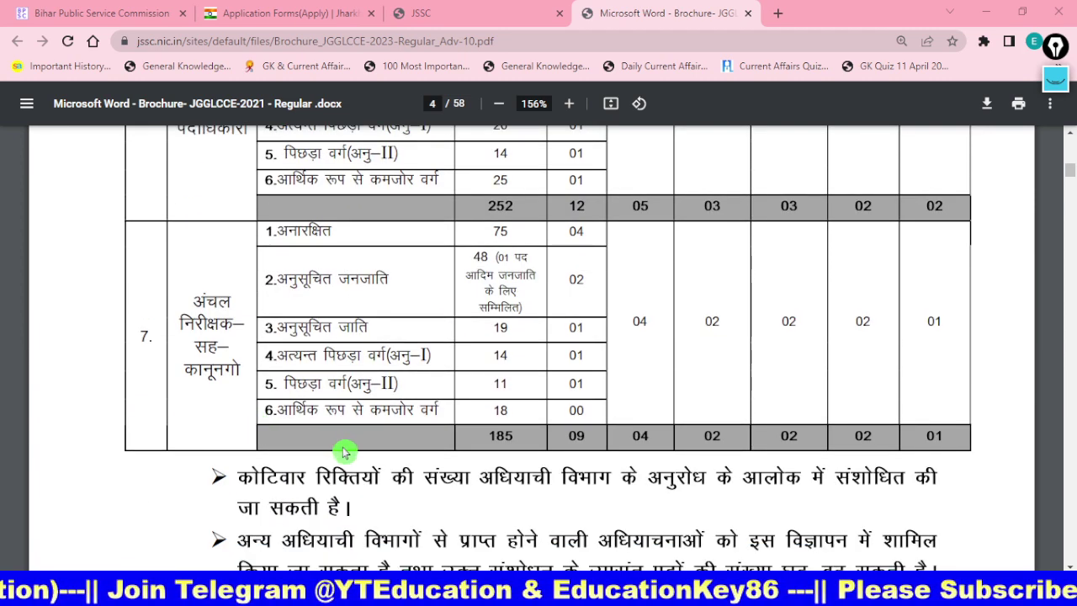
pyautogui.moveTo(152, 269)
pyautogui.mouseDown()
pyautogui.moveTo(236, 444)
pyautogui.moveTo(246, 410)
pyautogui.mouseUp()
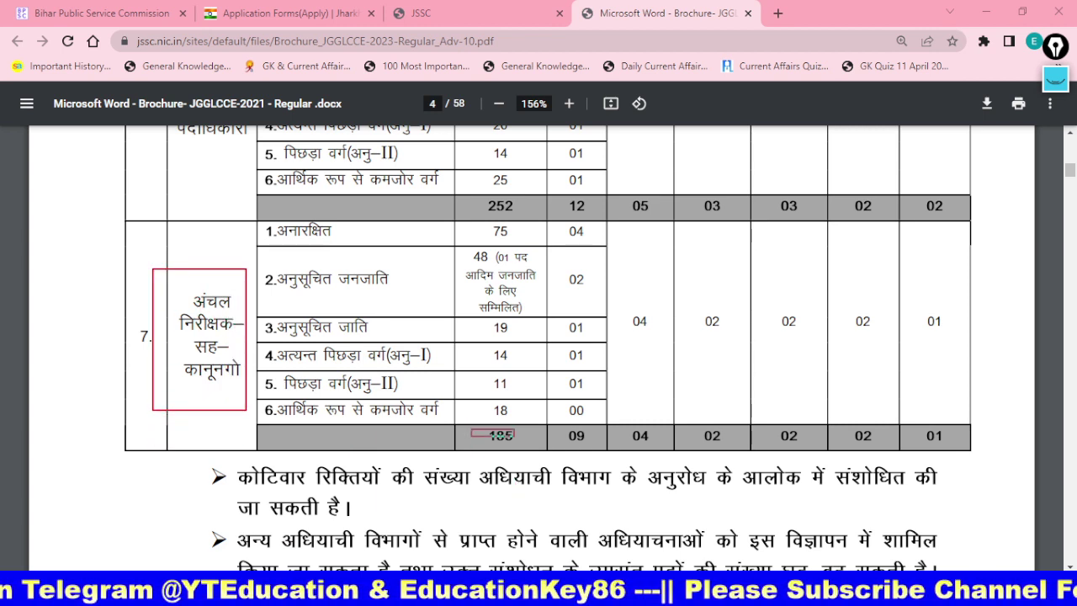
pyautogui.moveTo(515, 439); pyautogui.dragTo(539, 446)
# Step: Go back through the vacancy table to recheck the row of post 5, प्रखण्ड कल्याण पदाधिकारी, on page 4
pyautogui.scroll(3, 551, 450)
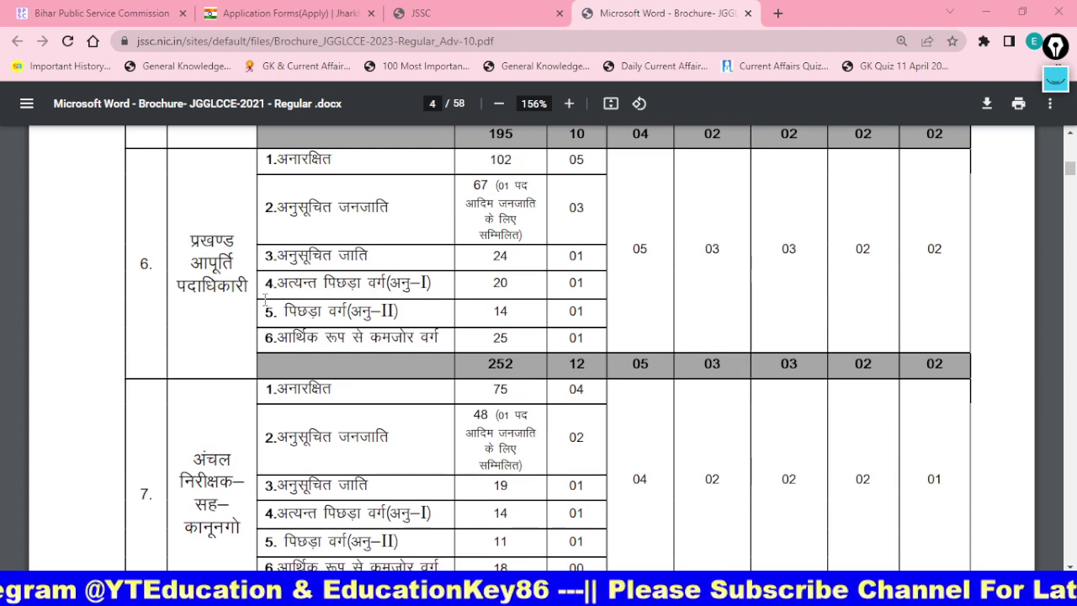
pyautogui.scroll(5, 421, 413)
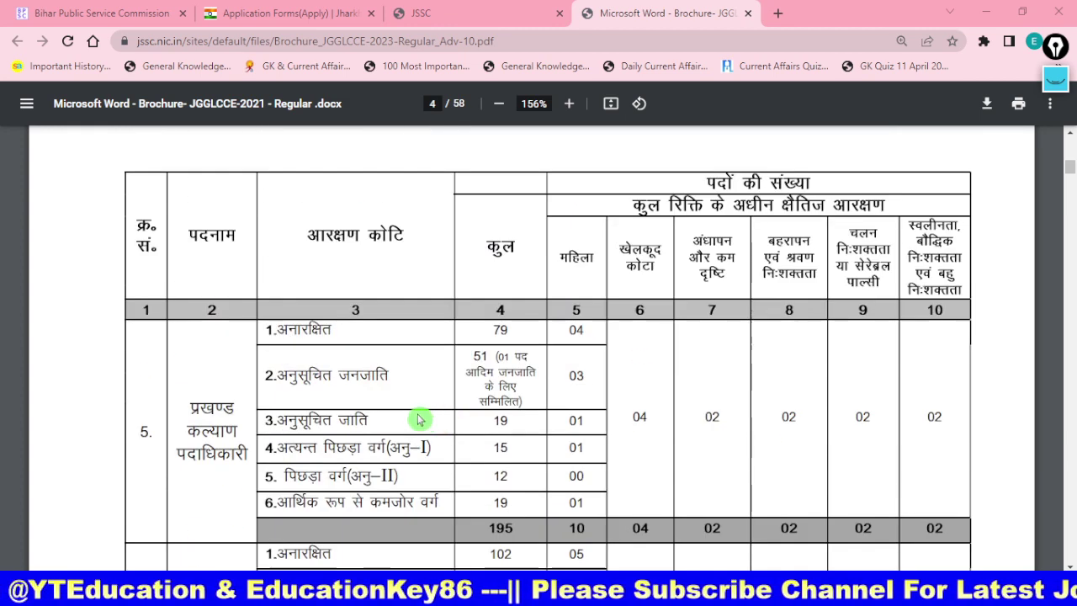
pyautogui.scroll(4, 489, 482)
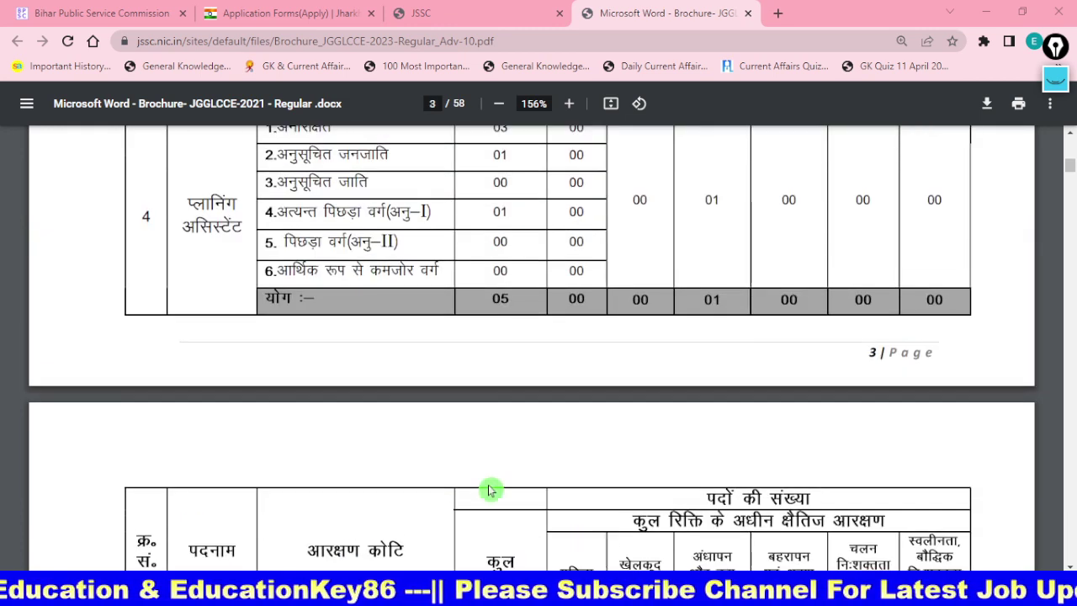
pyautogui.scroll(-5, 413, 412)
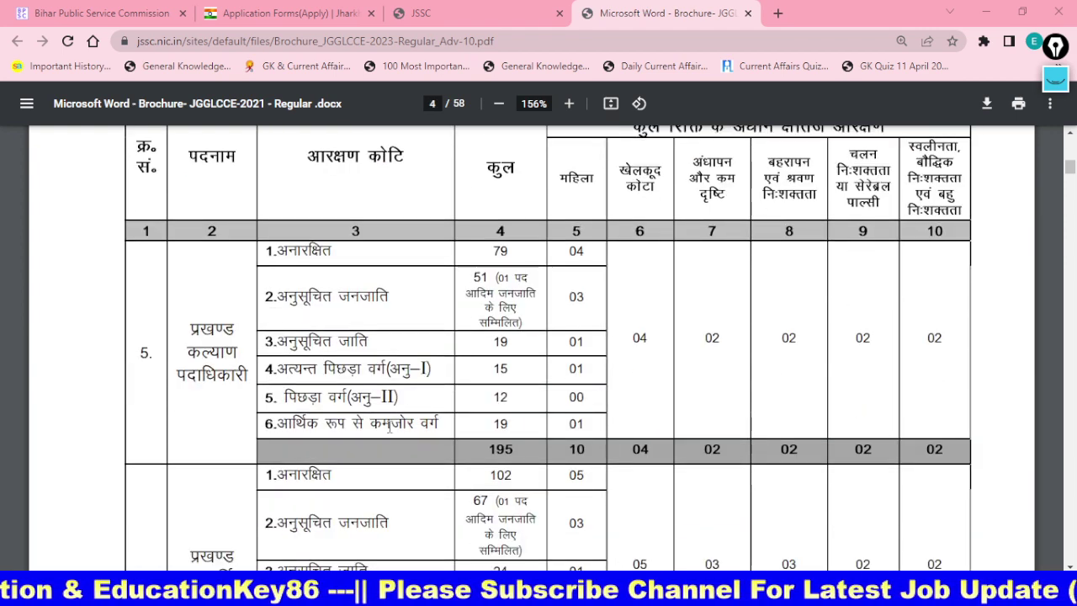
pyautogui.click(235, 431)
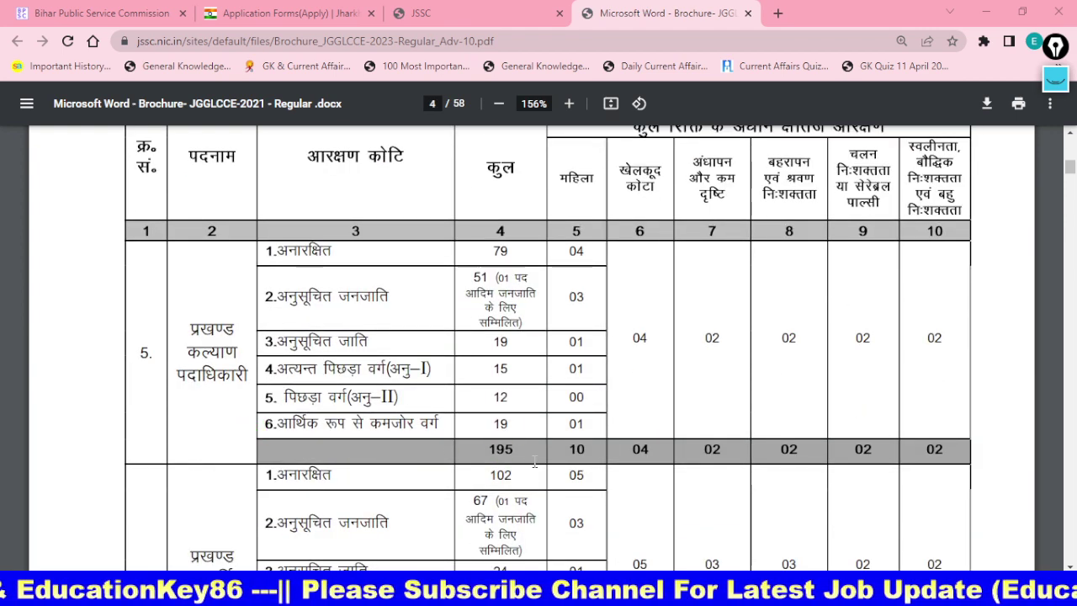
# Step: Return to the registration form and set Preference 1 to Assistant Section Officer and Preference 2 to Circle Inspector cum Kanungo
pyautogui.click(522, 10)
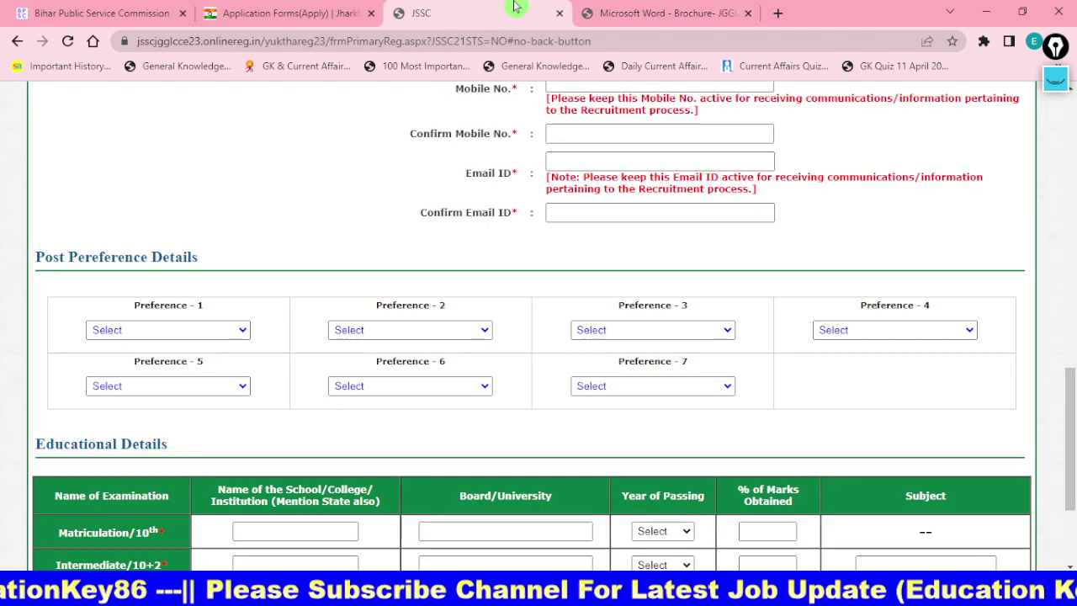
pyautogui.click(241, 331)
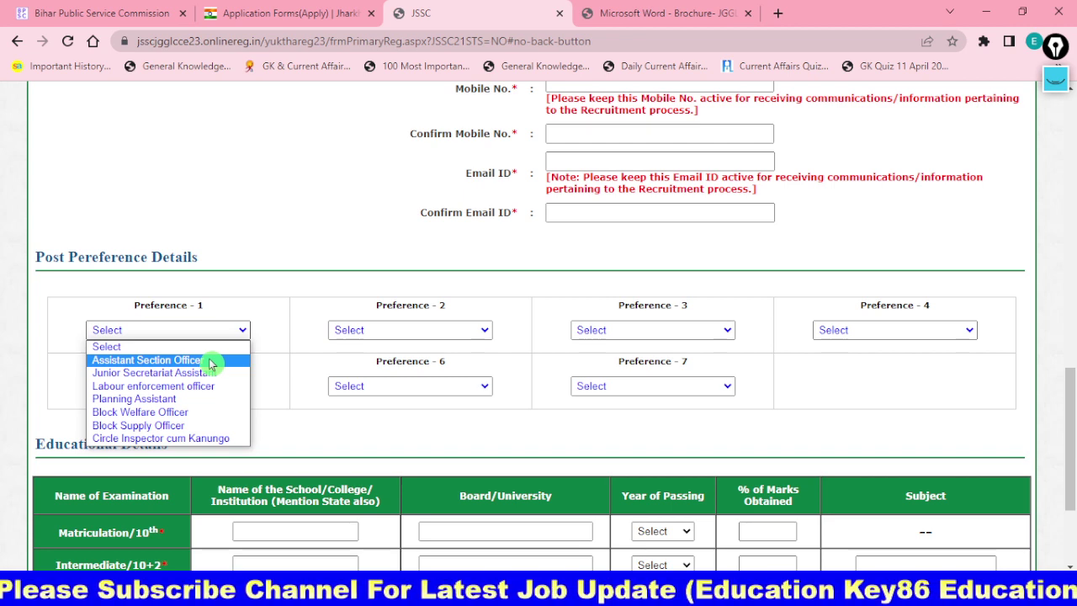
pyautogui.click(210, 360)
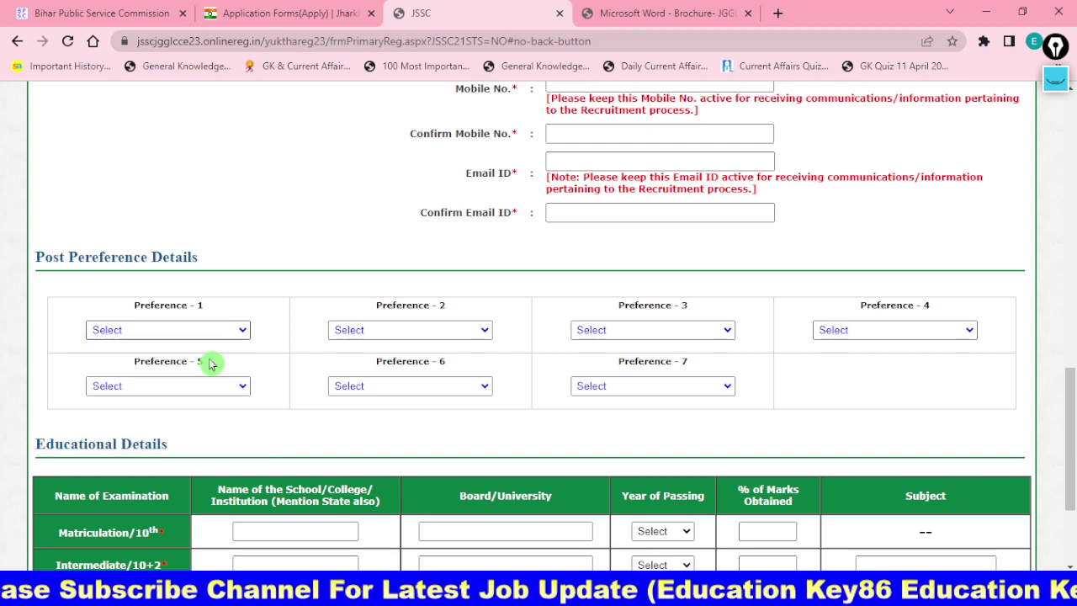
pyautogui.click(465, 337)
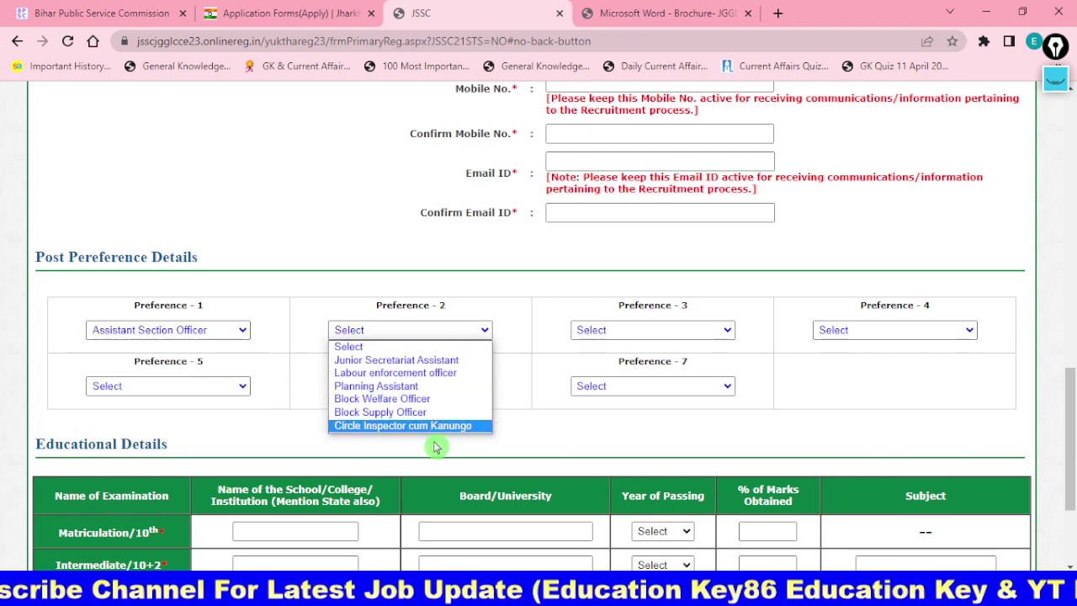
pyautogui.click(468, 428)
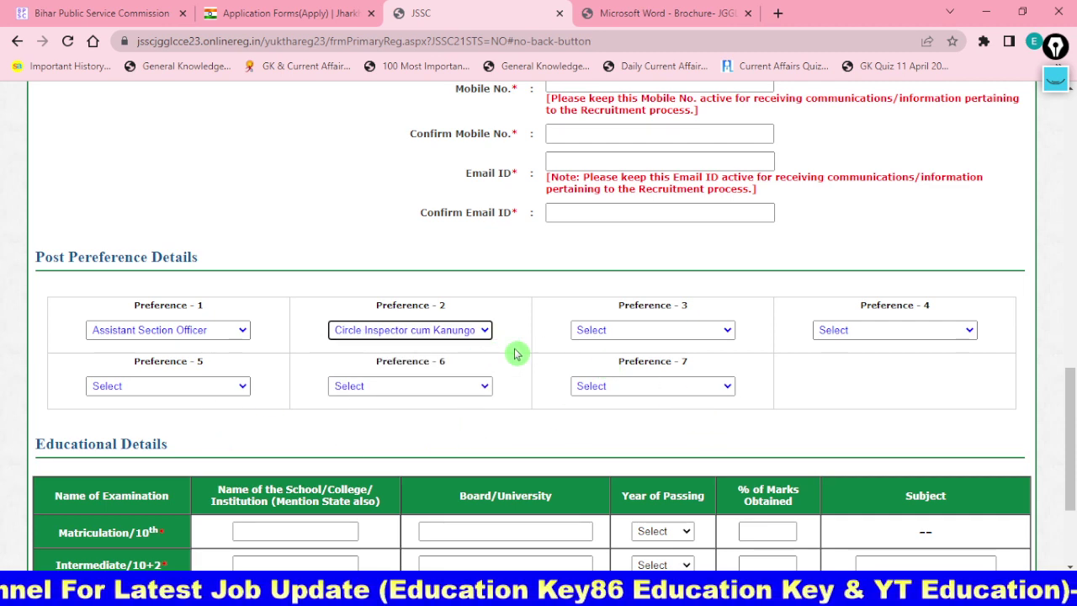
# Step: Set Preference 3 to Planning Assistant and Preference 4 to Labour enforcement officer
pyautogui.click(648, 333)
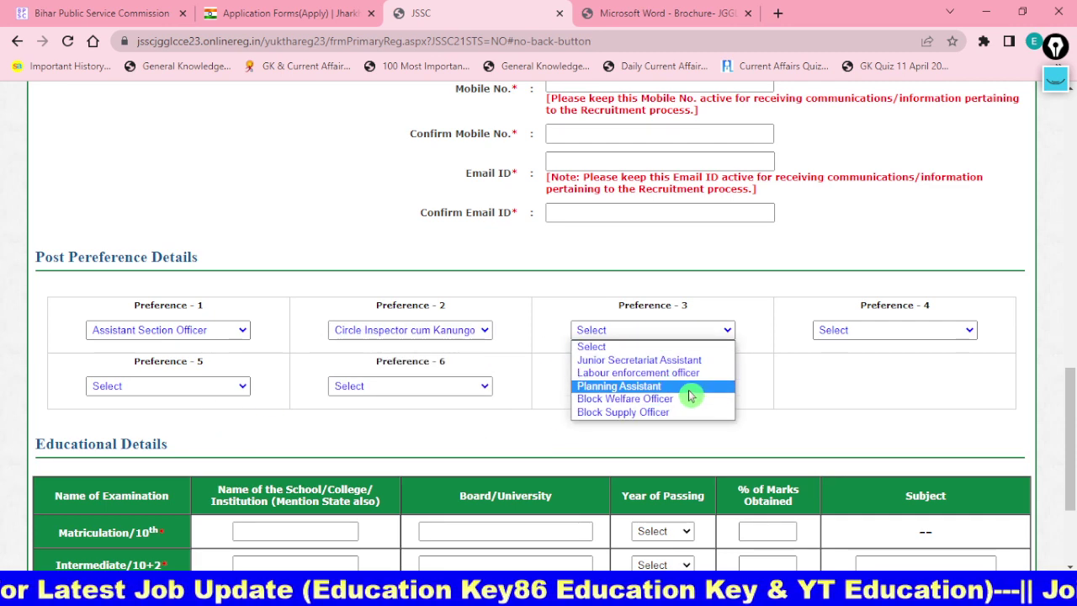
pyautogui.click(688, 387)
pyautogui.click(873, 337)
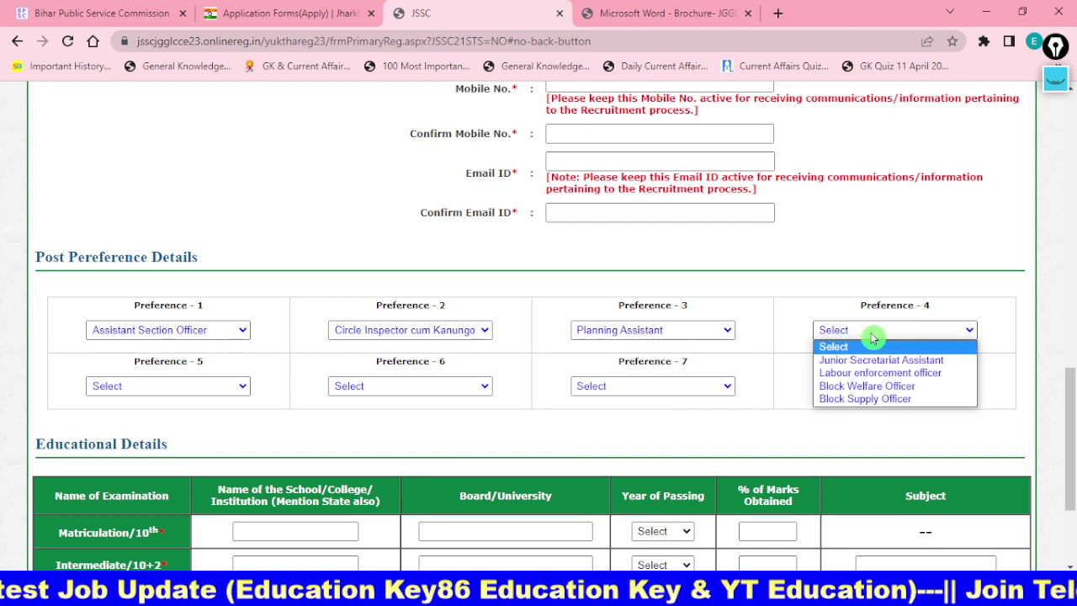
pyautogui.click(943, 375)
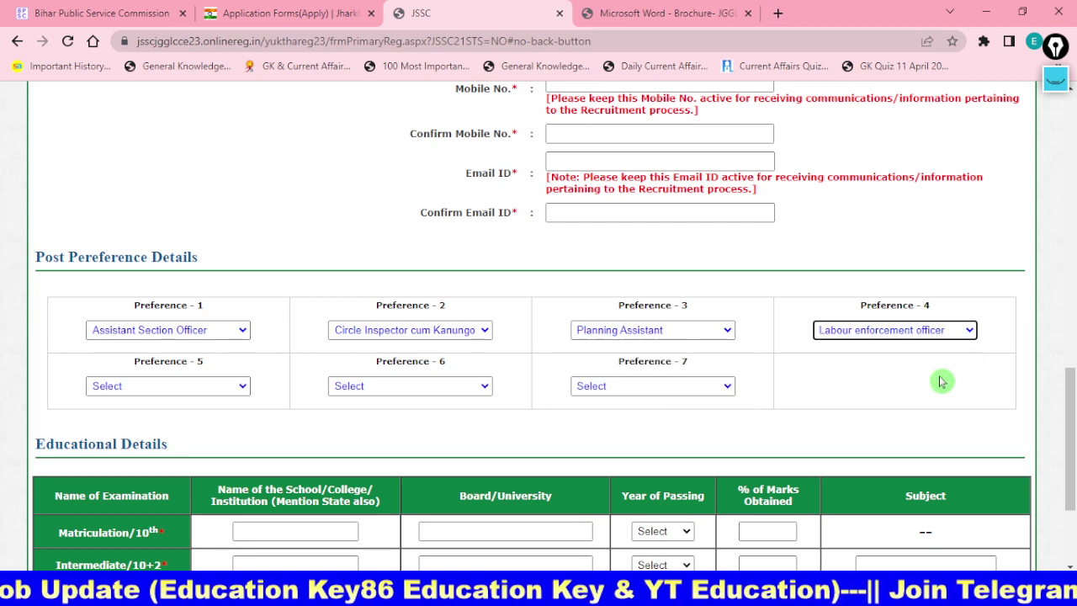
# Step: Set Preference 5 to Block Welfare Officer, Preference 6 to Junior Secretariat Assistant and Preference 7 to Block Supply Officer
pyautogui.click(201, 387)
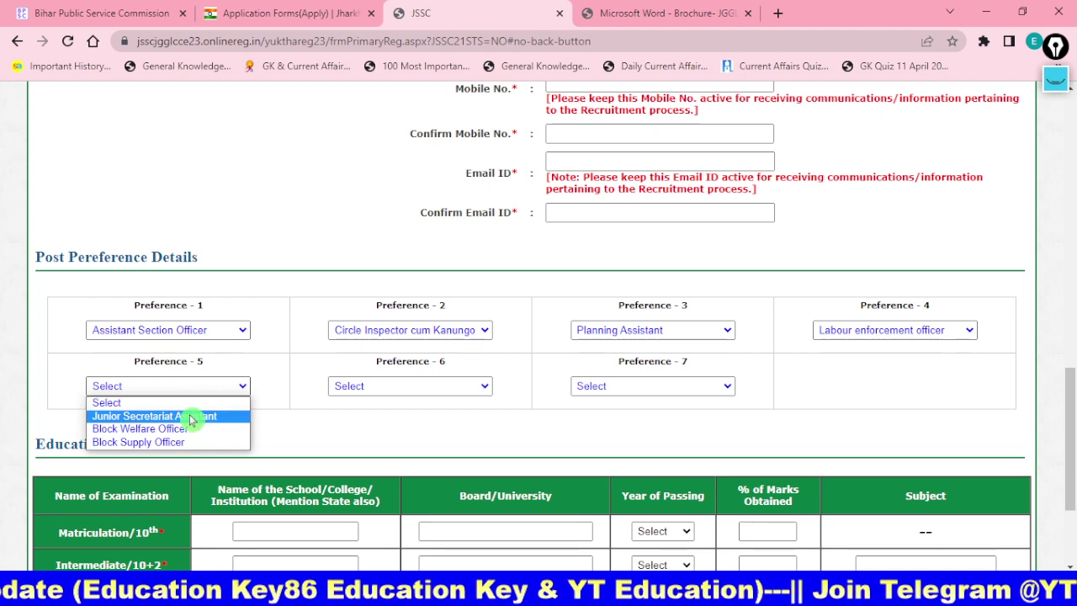
pyautogui.click(194, 429)
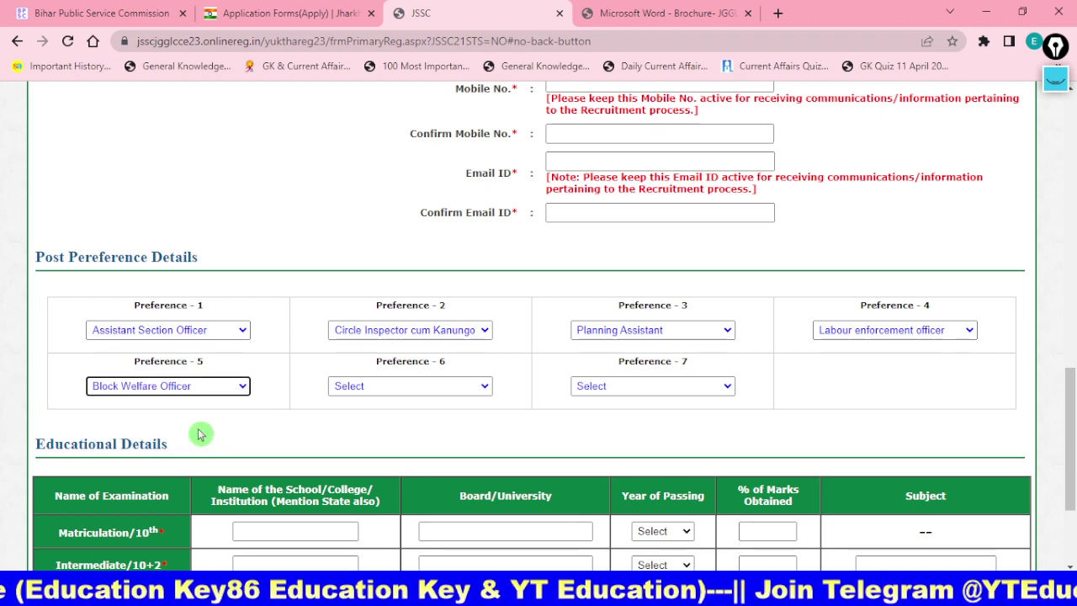
pyautogui.click(416, 389)
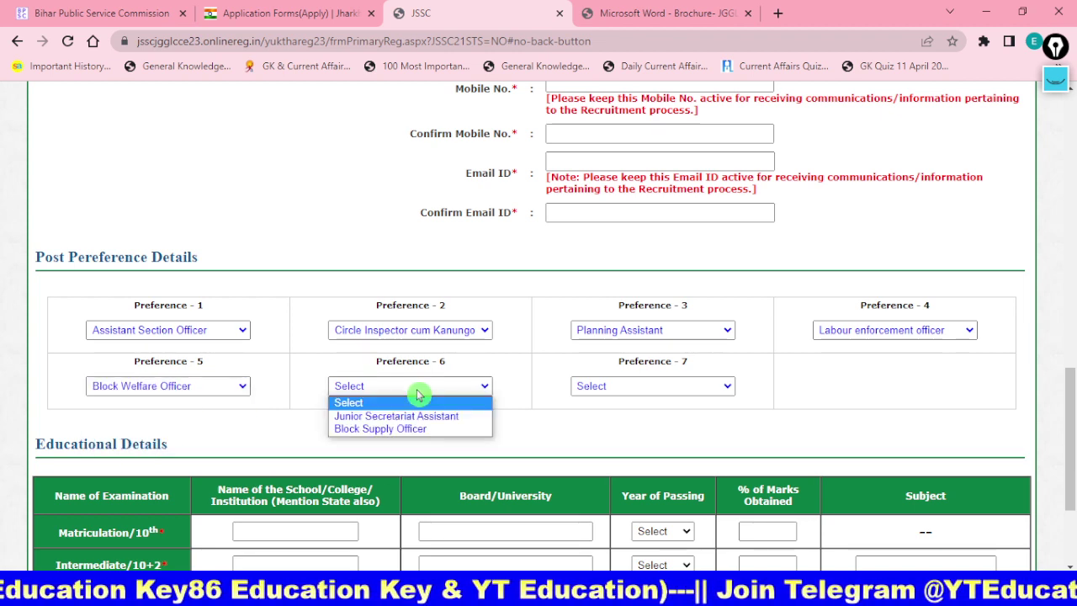
pyautogui.click(464, 416)
pyautogui.click(685, 387)
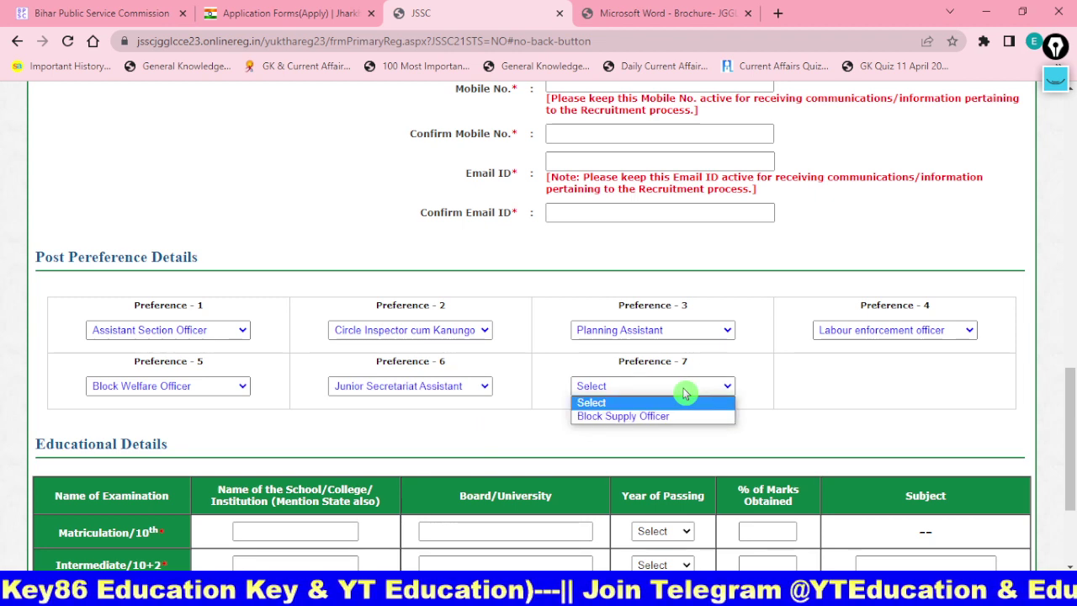
pyautogui.click(659, 419)
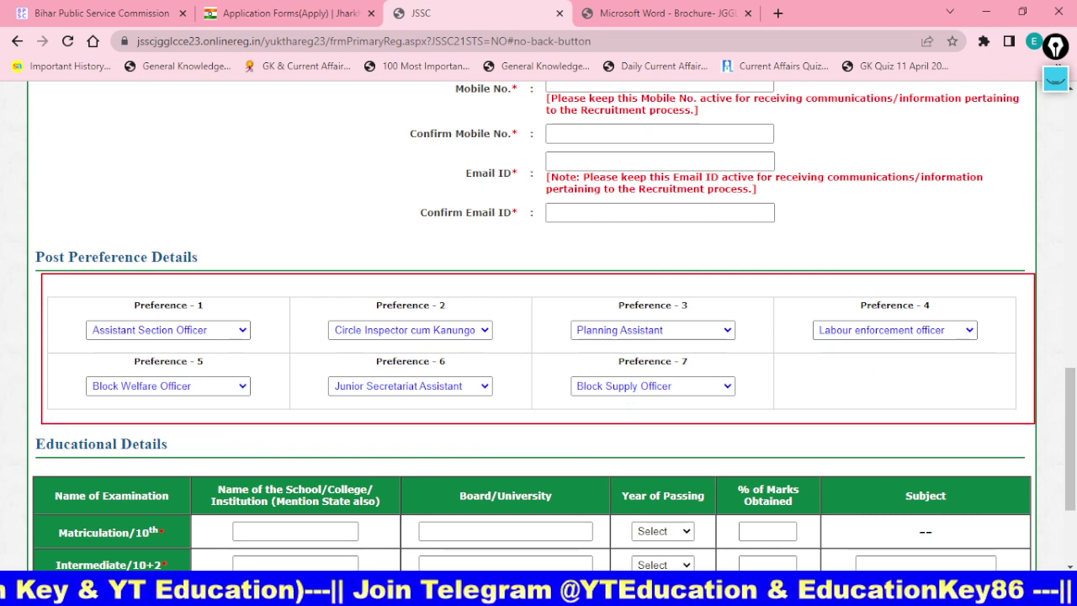
# Step: Outline the Matriculation/10th row's institution, board, year and marks fields in Educational Details and underline its Subject cell
pyautogui.scroll(-2, 613, 392)
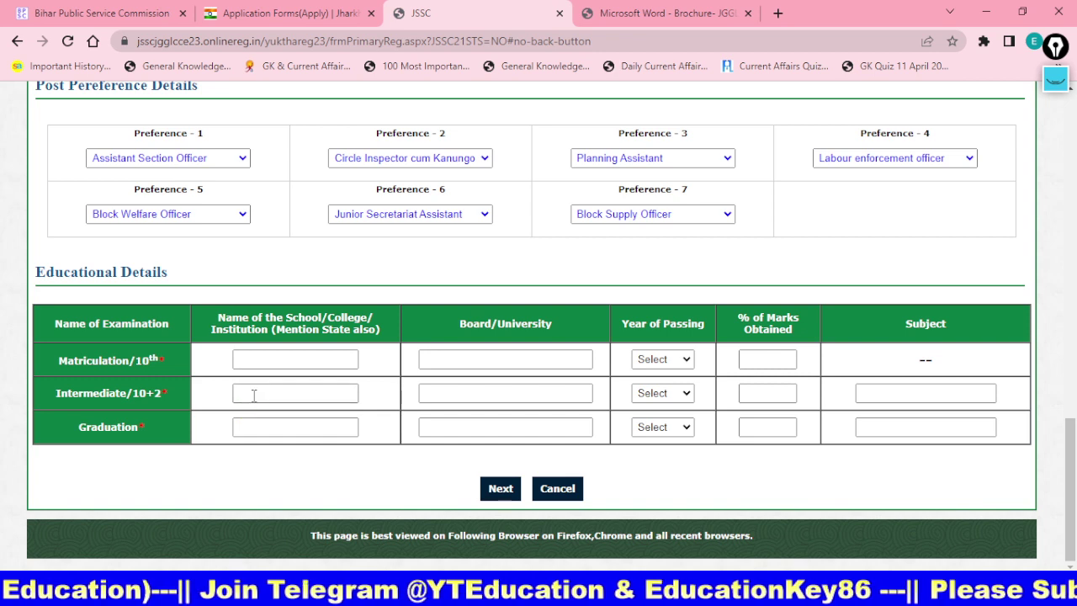
pyautogui.moveTo(225, 343)
pyautogui.mouseDown()
pyautogui.moveTo(364, 378)
pyautogui.moveTo(550, 371)
pyautogui.mouseUp()
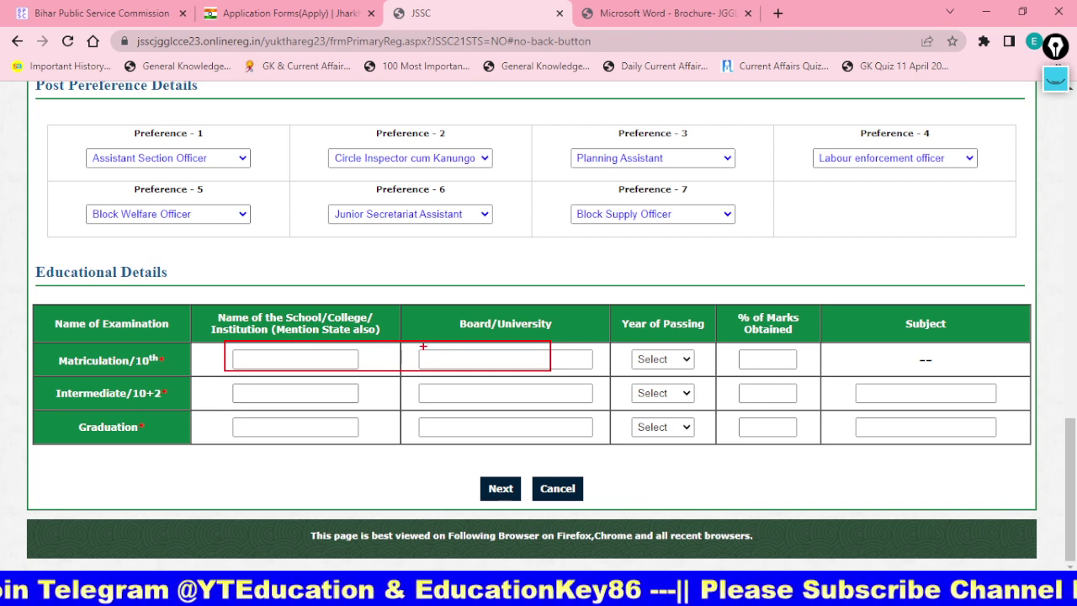
pyautogui.moveTo(423, 346); pyautogui.dragTo(559, 370)
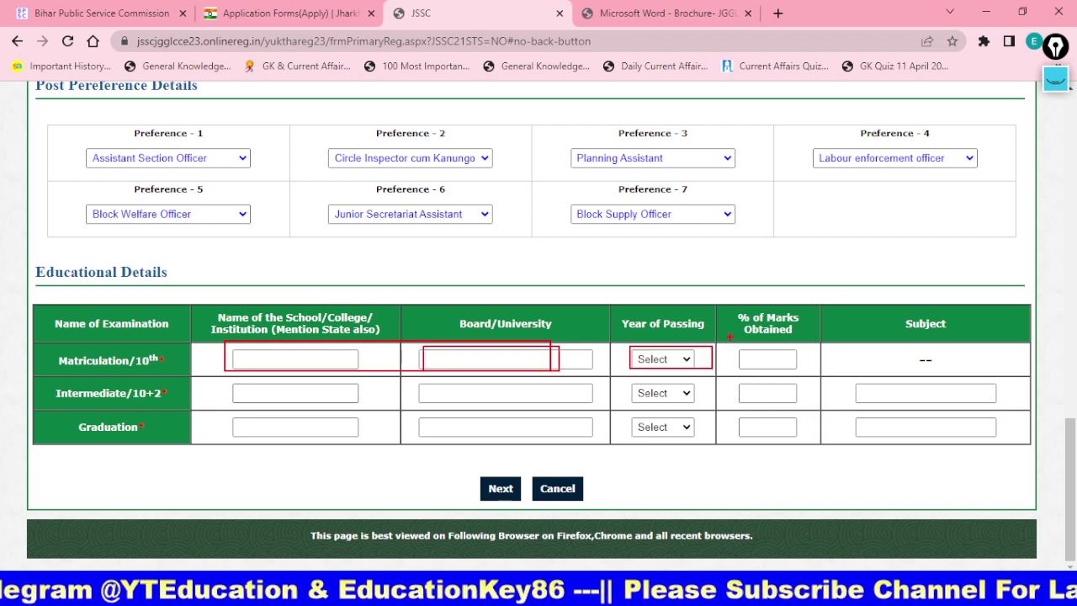
pyautogui.moveTo(731, 337); pyautogui.dragTo(818, 377)
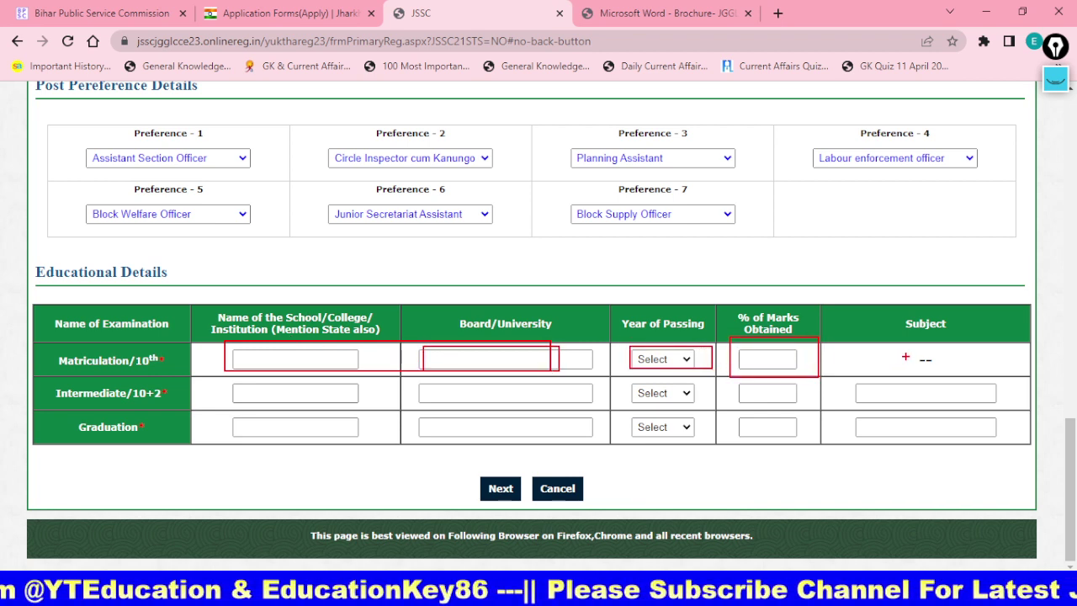
pyautogui.moveTo(906, 356); pyautogui.dragTo(983, 362)
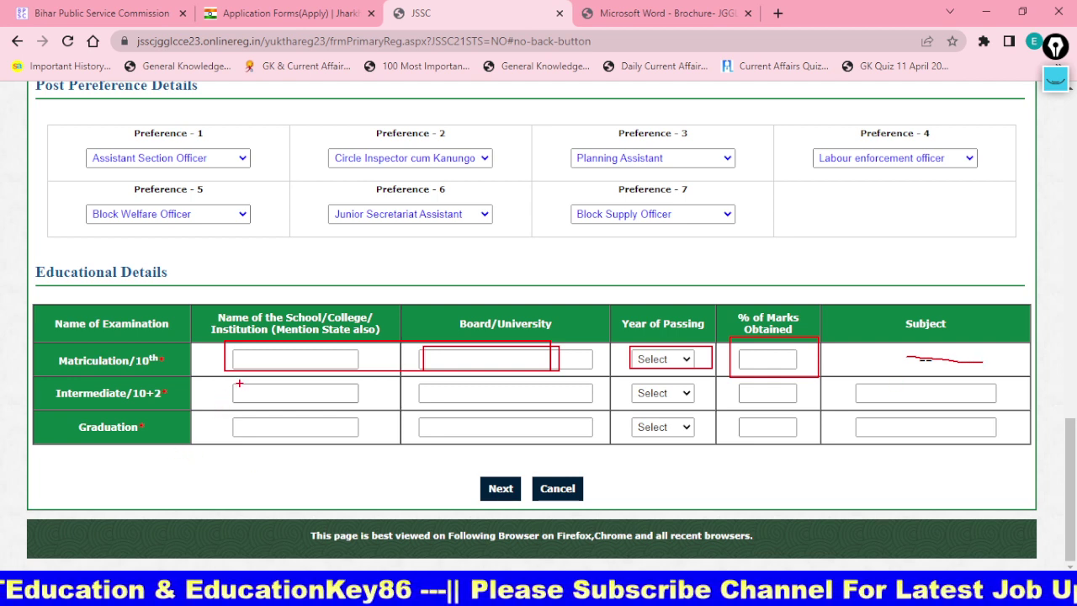
# Step: Outline the Intermediate/10+2 and Graduation fields and the Next button with red boxes, and clear the markings
pyautogui.moveTo(222, 379)
pyautogui.mouseDown()
pyautogui.moveTo(276, 400)
pyautogui.moveTo(389, 406)
pyautogui.mouseUp()
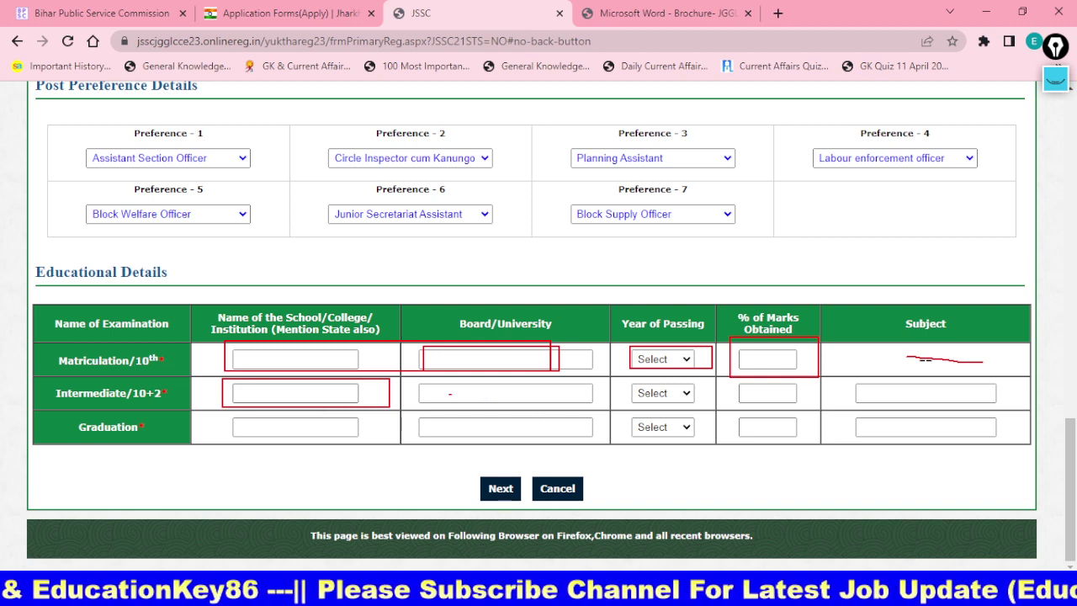
pyautogui.moveTo(407, 380)
pyautogui.mouseDown()
pyautogui.moveTo(599, 411)
pyautogui.moveTo(1024, 410)
pyautogui.moveTo(1010, 405)
pyautogui.mouseUp()
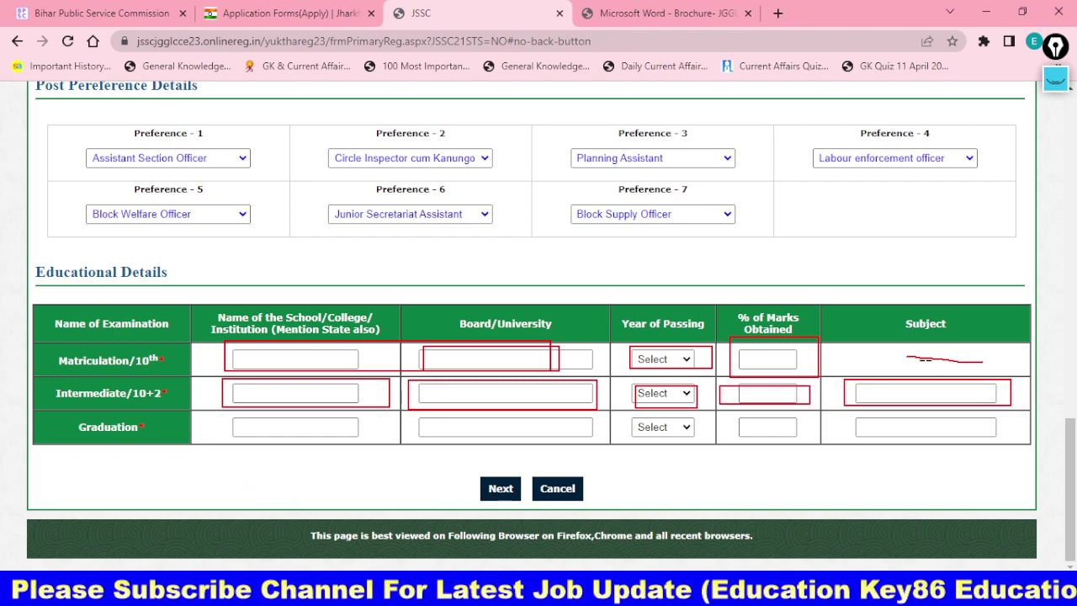
pyautogui.moveTo(226, 409)
pyautogui.mouseDown()
pyautogui.moveTo(293, 437)
pyautogui.moveTo(392, 448)
pyautogui.moveTo(695, 438)
pyautogui.mouseUp()
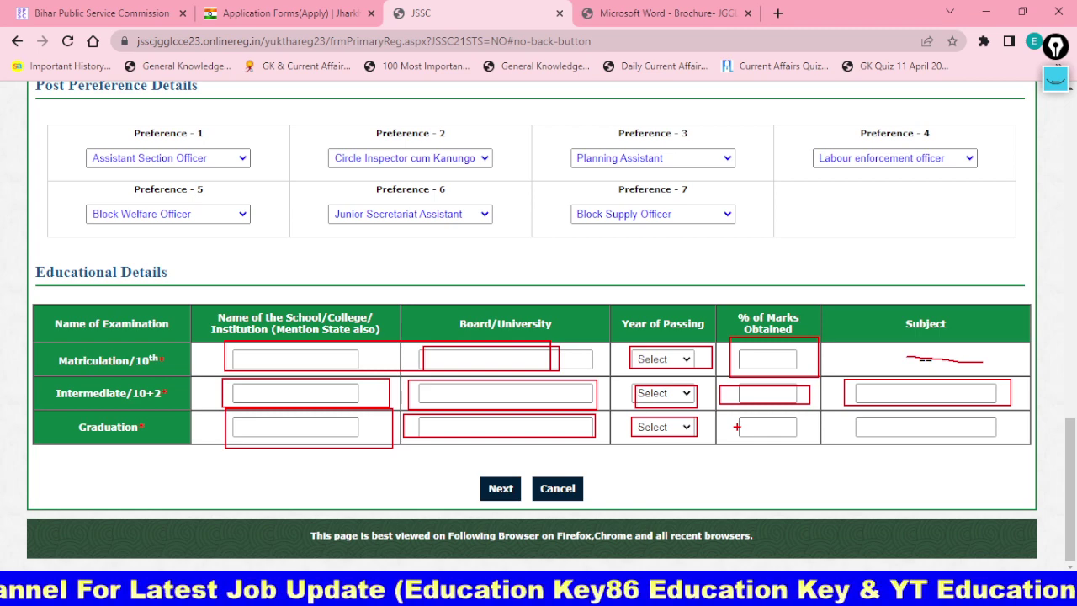
pyautogui.moveTo(731, 422)
pyautogui.mouseDown()
pyautogui.moveTo(1040, 467)
pyautogui.moveTo(1028, 441)
pyautogui.mouseUp()
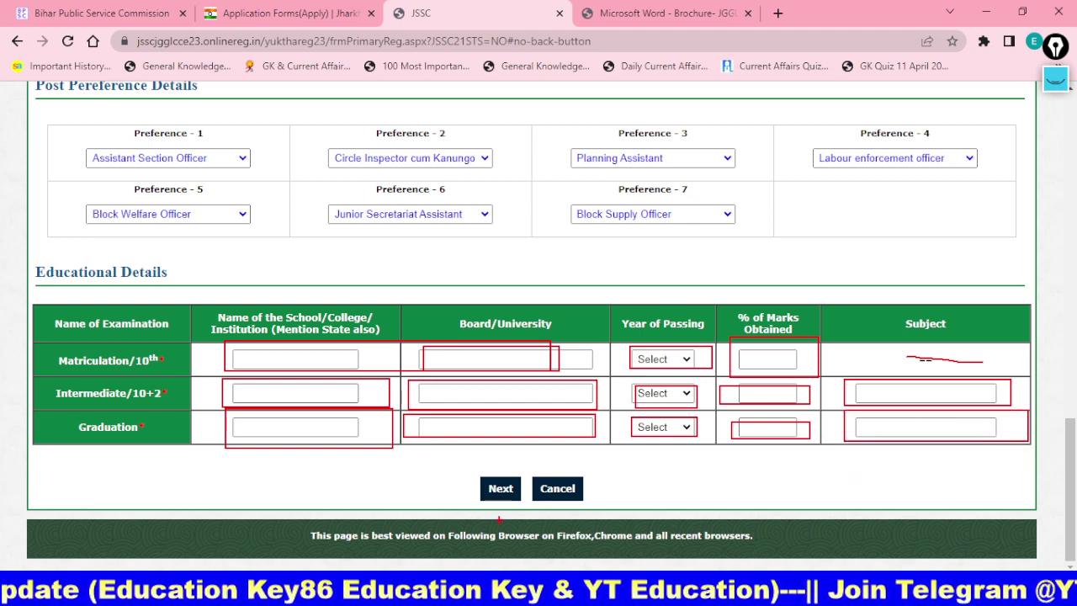
pyautogui.moveTo(463, 473)
pyautogui.mouseDown()
pyautogui.moveTo(547, 507)
pyautogui.moveTo(532, 507)
pyautogui.mouseUp()
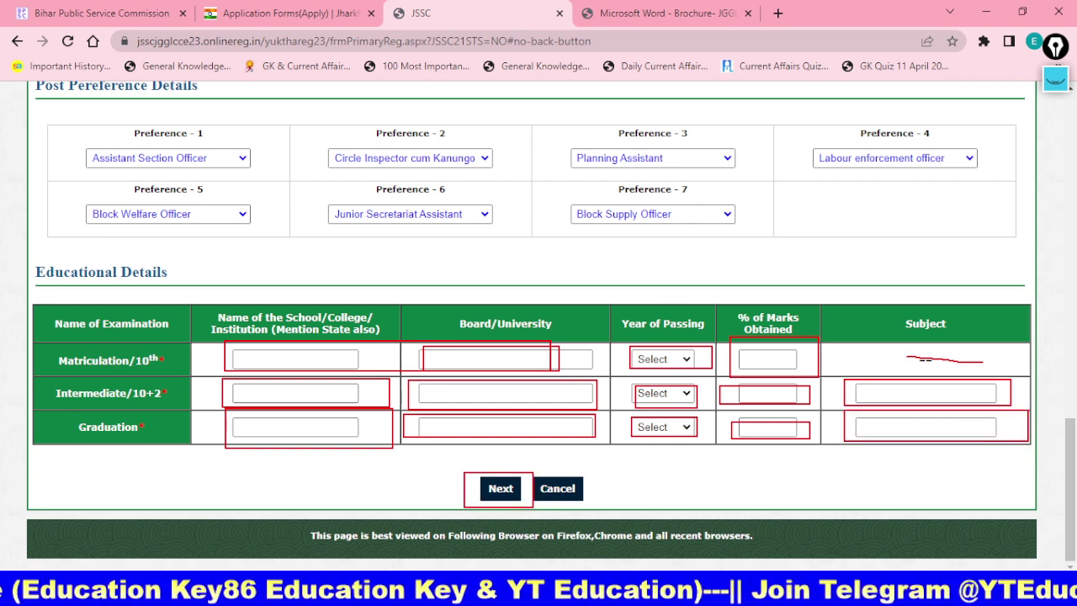
pyautogui.press('Escape')
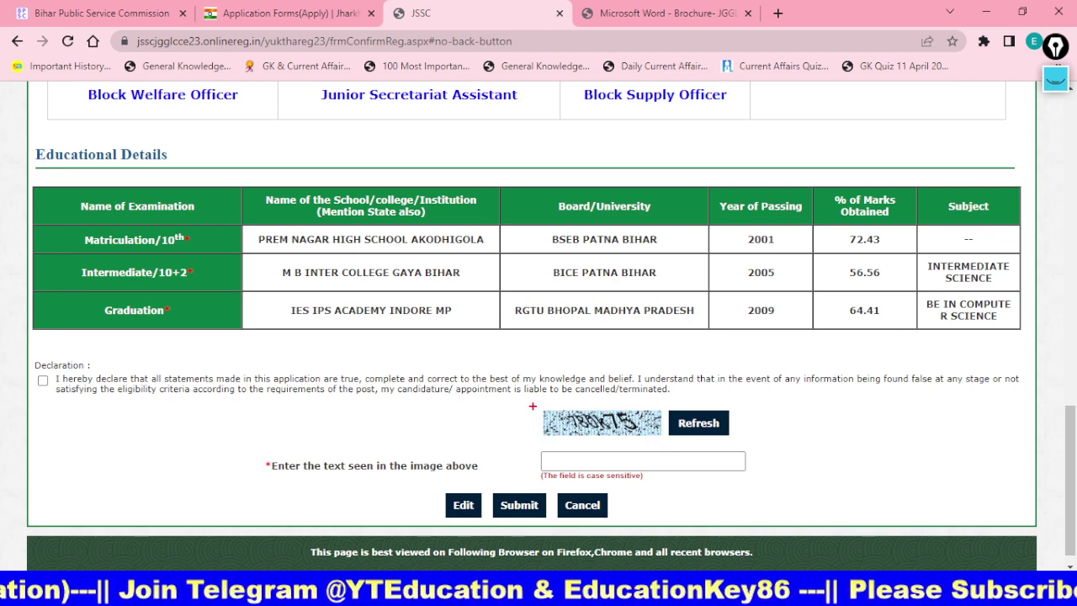
# Step: Outline the captcha image, its text field and the Submit button on the confirmation page
pyautogui.moveTo(531, 407); pyautogui.dragTo(660, 436)
pyautogui.moveTo(539, 443); pyautogui.dragTo(784, 468)
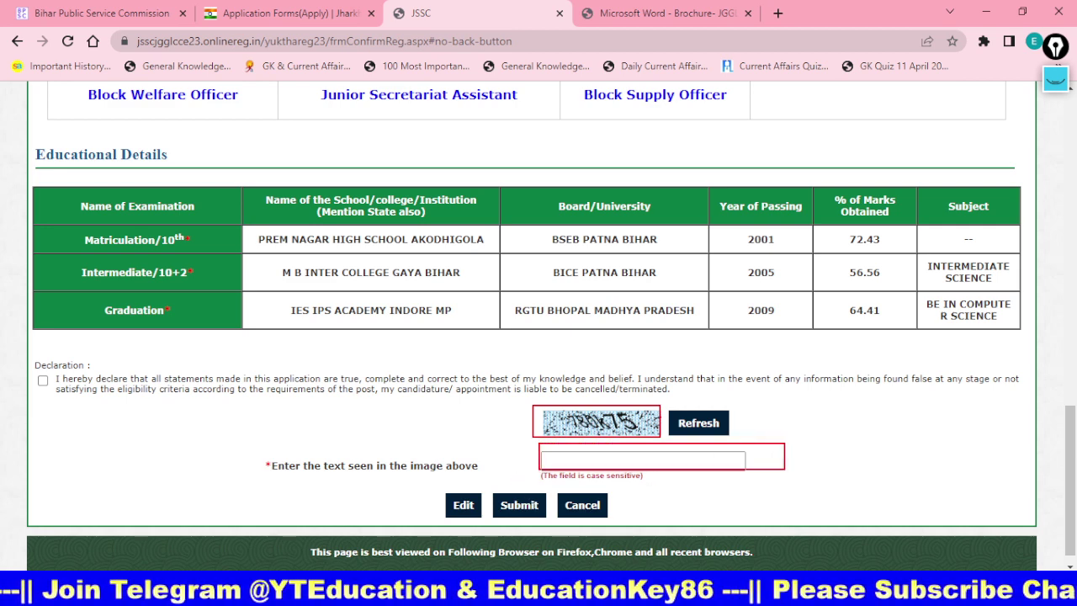
pyautogui.moveTo(491, 494); pyautogui.dragTo(554, 517)
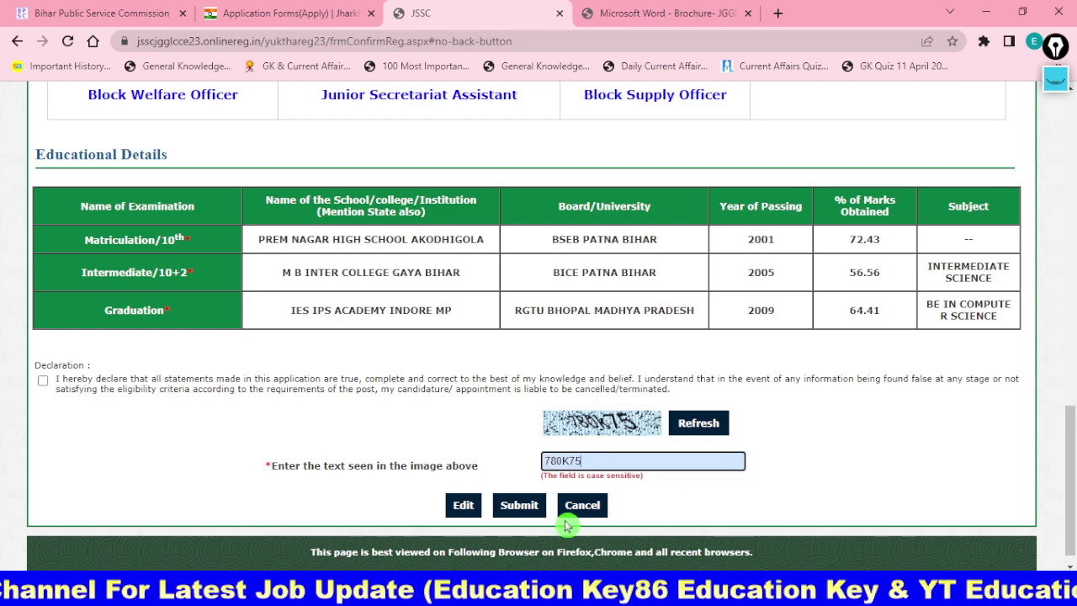
# Step: Review the communication details on the confirmation page and try to submit the registration with the captcha text
pyautogui.scroll(15, 566, 526)
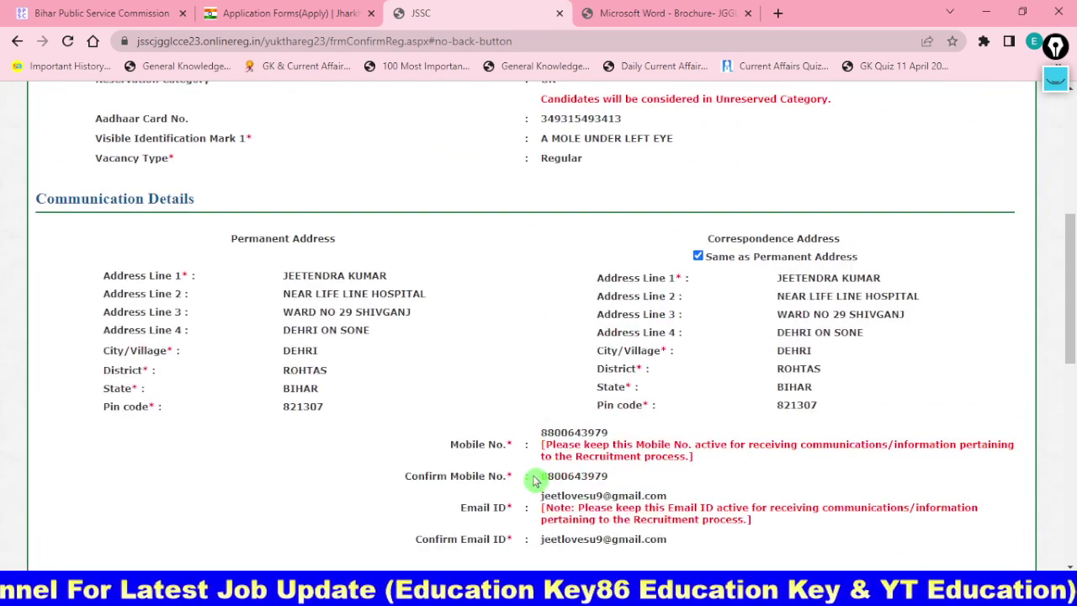
pyautogui.scroll(-12, 535, 480)
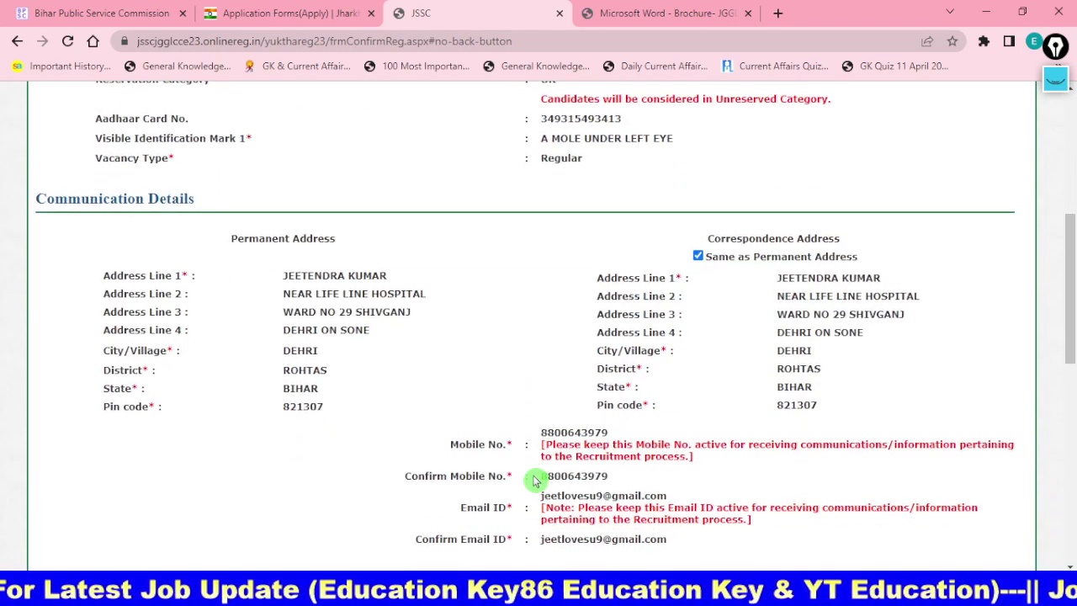
pyautogui.scroll(-2, 536, 479)
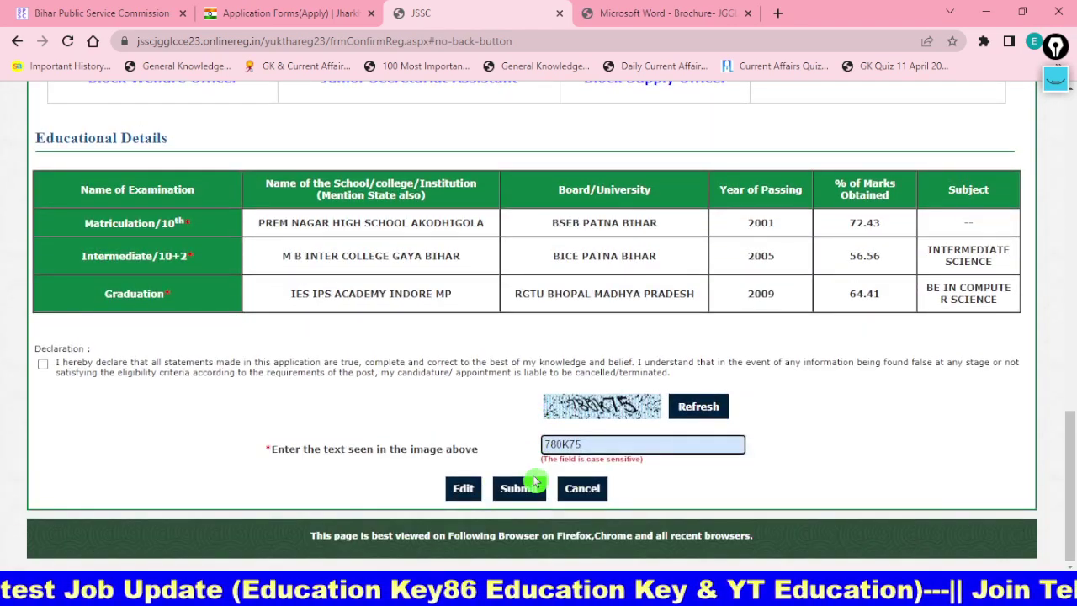
pyautogui.click(519, 491)
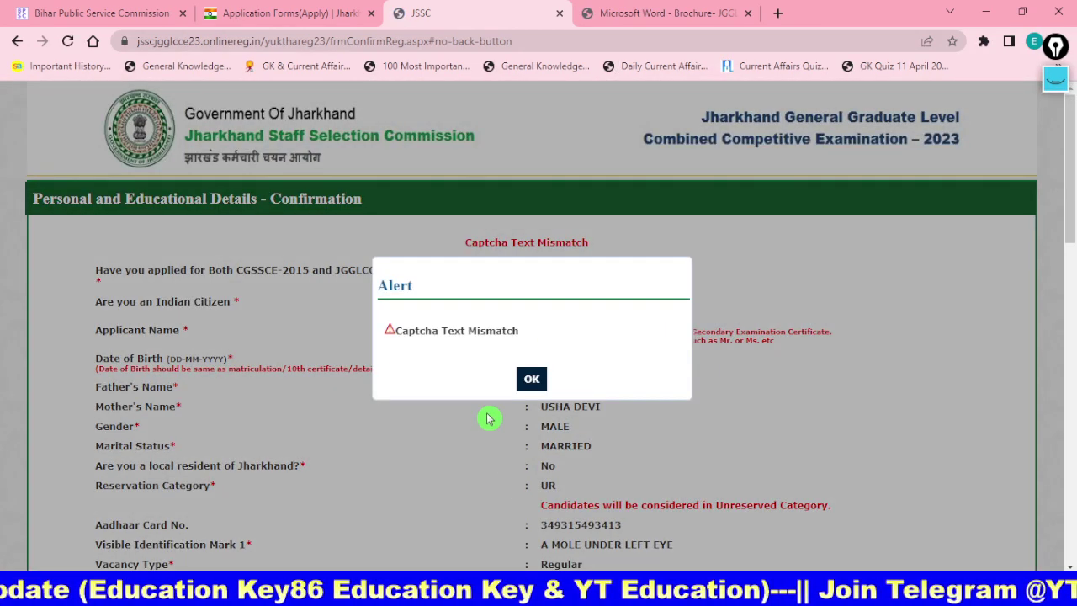
# Step: Dismiss the alert, refresh the captcha image and enter its text to resubmit the registration
pyautogui.click(531, 379)
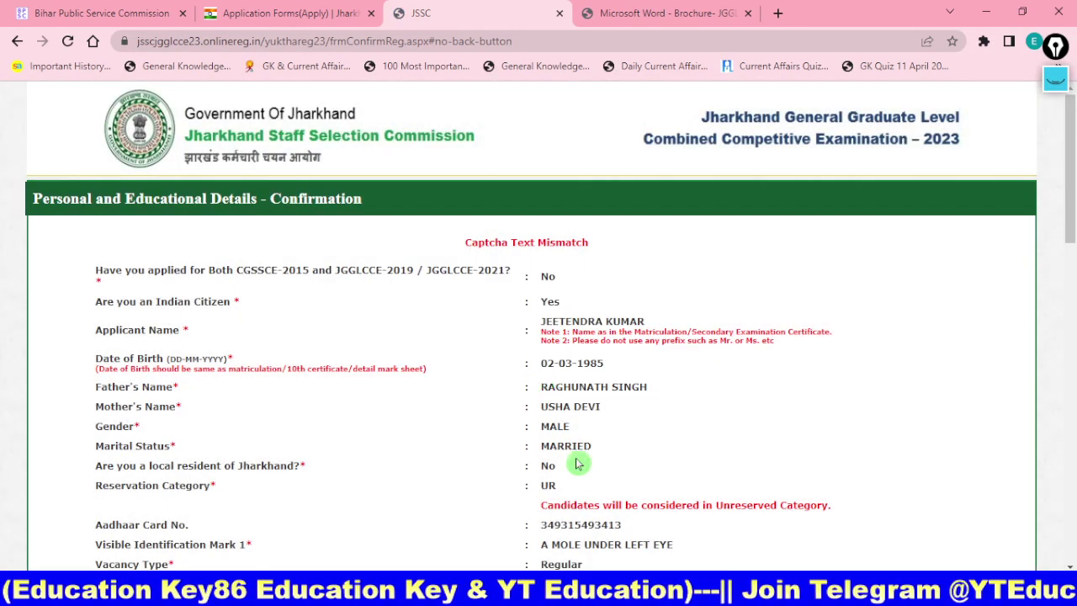
pyautogui.scroll(-15, 585, 466)
pyautogui.click(613, 444)
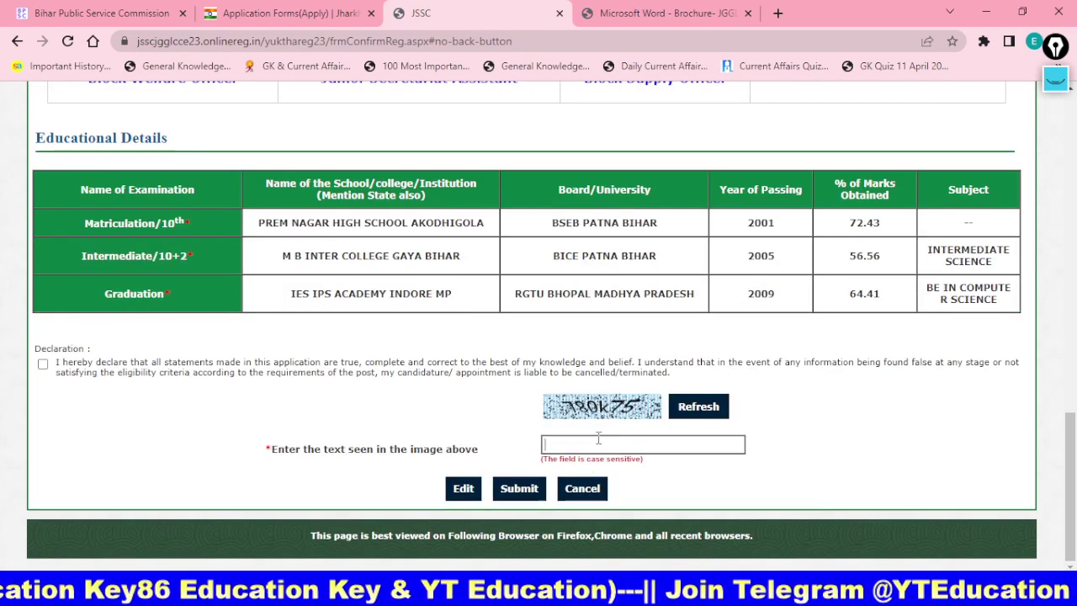
pyautogui.click(726, 409)
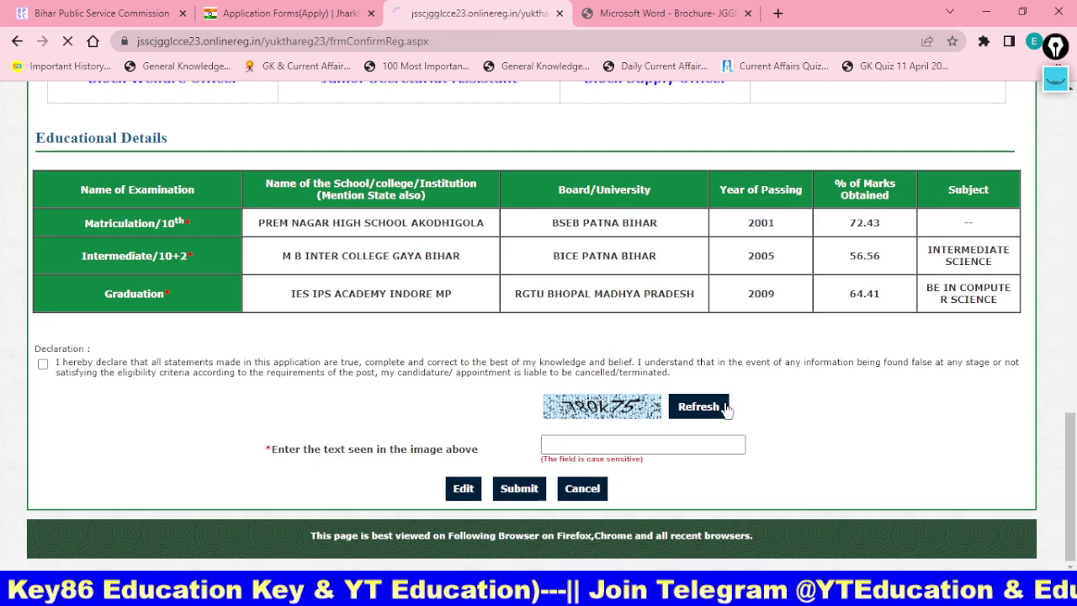
pyautogui.scroll(-3, 658, 476)
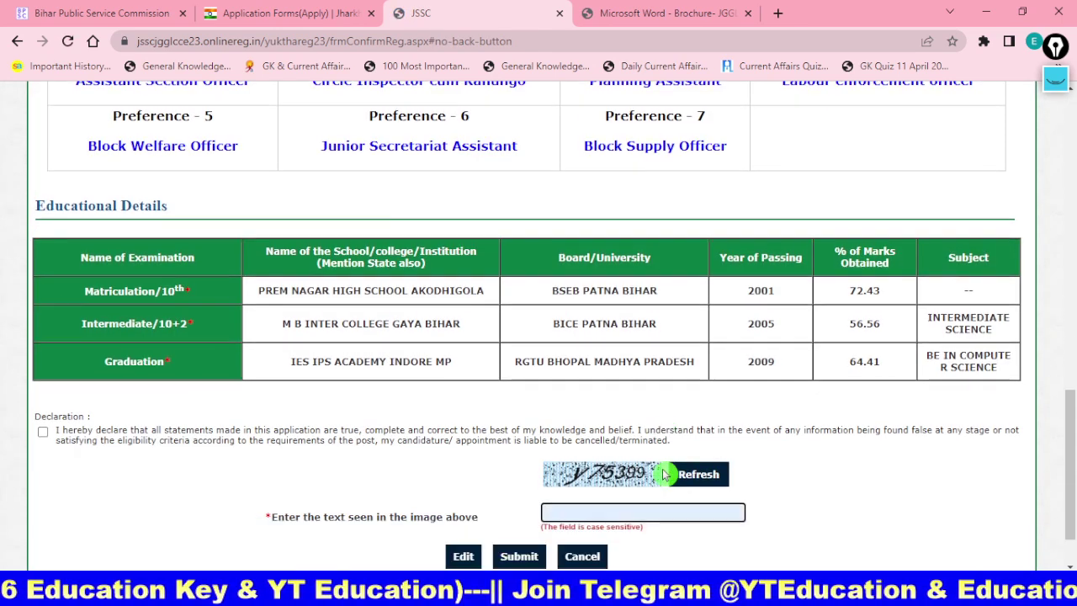
pyautogui.click(627, 446)
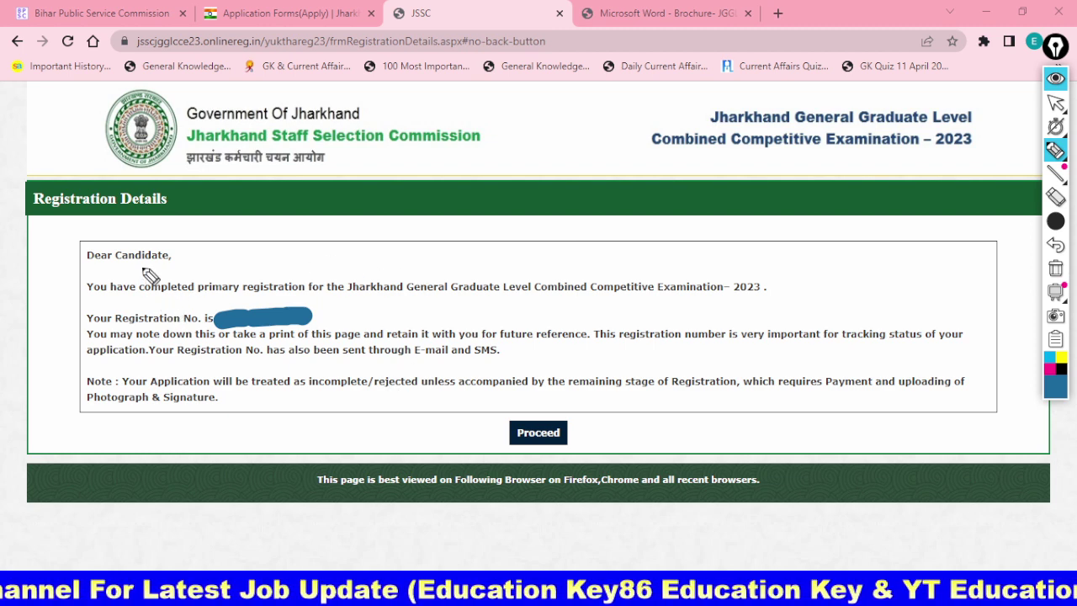
# Step: Proceed from the registration details to Candidate Login and outline the Registration No., Date of Birth, captcha and Login controls
pyautogui.moveTo(529, 437)
pyautogui.mouseDown()
pyautogui.moveTo(492, 435)
pyautogui.moveTo(520, 412)
pyautogui.mouseUp()
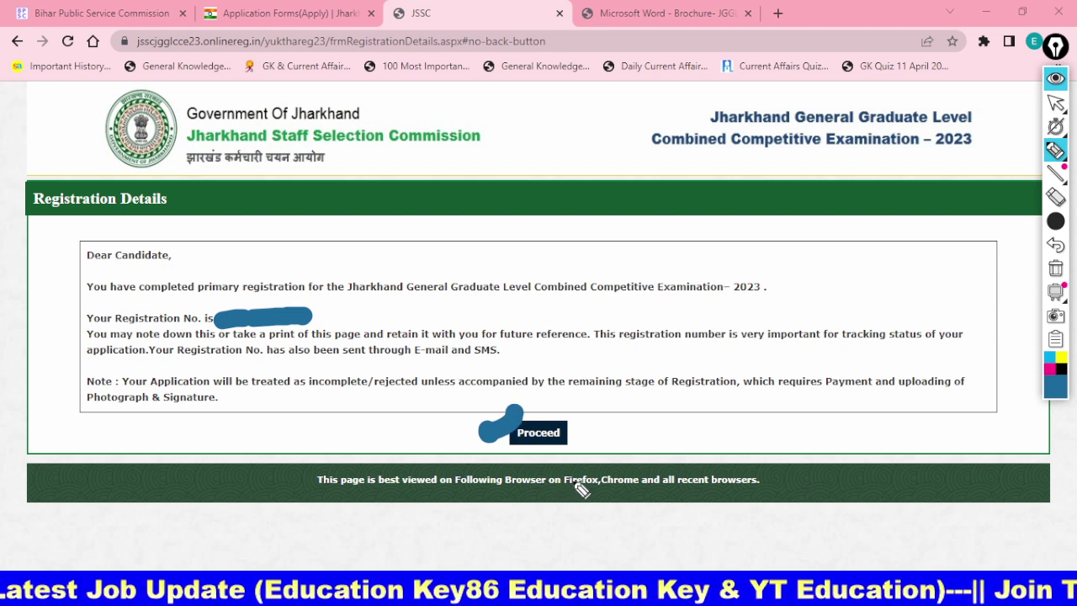
pyautogui.click(595, 287)
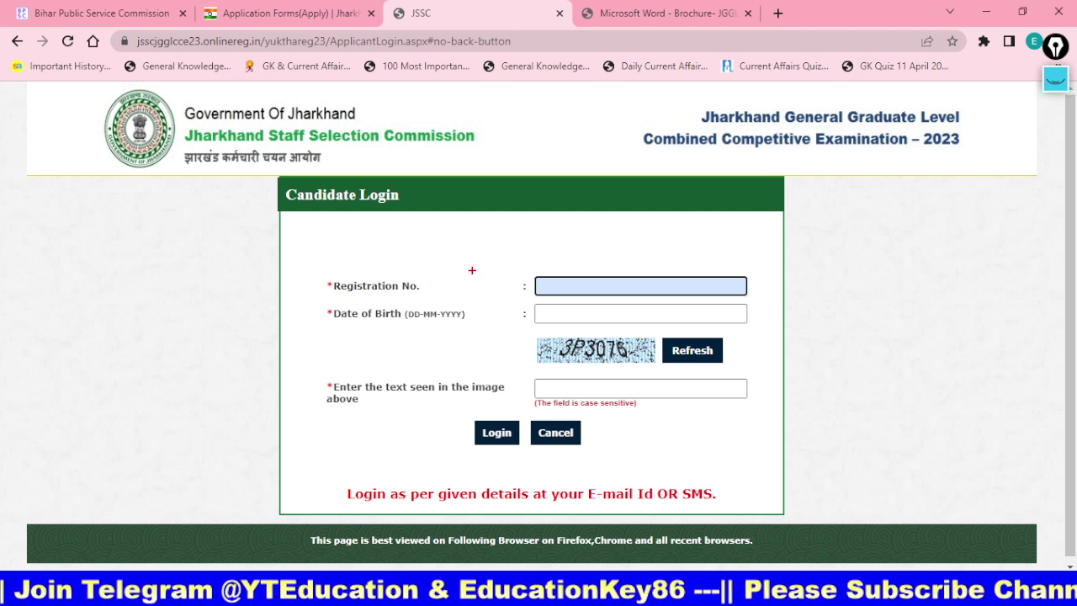
pyautogui.moveTo(471, 270); pyautogui.dragTo(774, 299)
pyautogui.moveTo(510, 306); pyautogui.dragTo(707, 326)
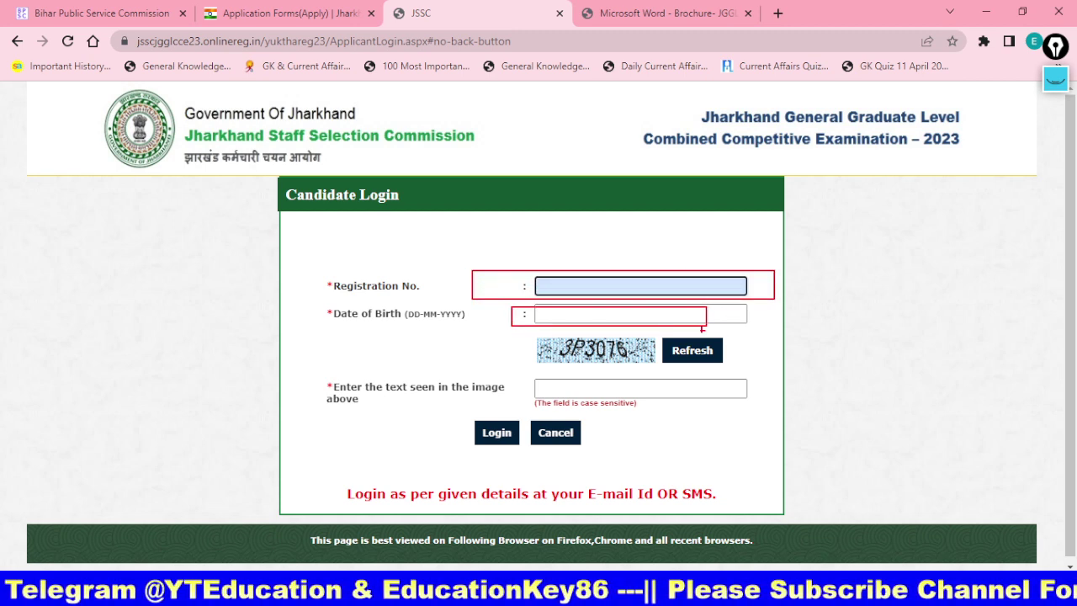
pyautogui.moveTo(531, 352); pyautogui.dragTo(646, 369)
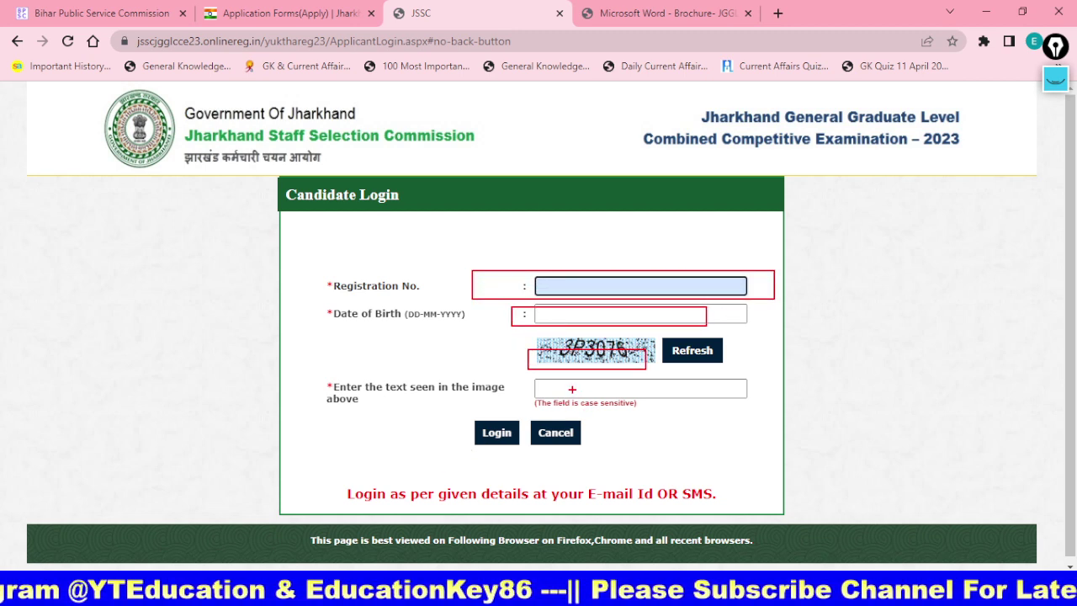
pyautogui.moveTo(528, 377); pyautogui.dragTo(740, 393)
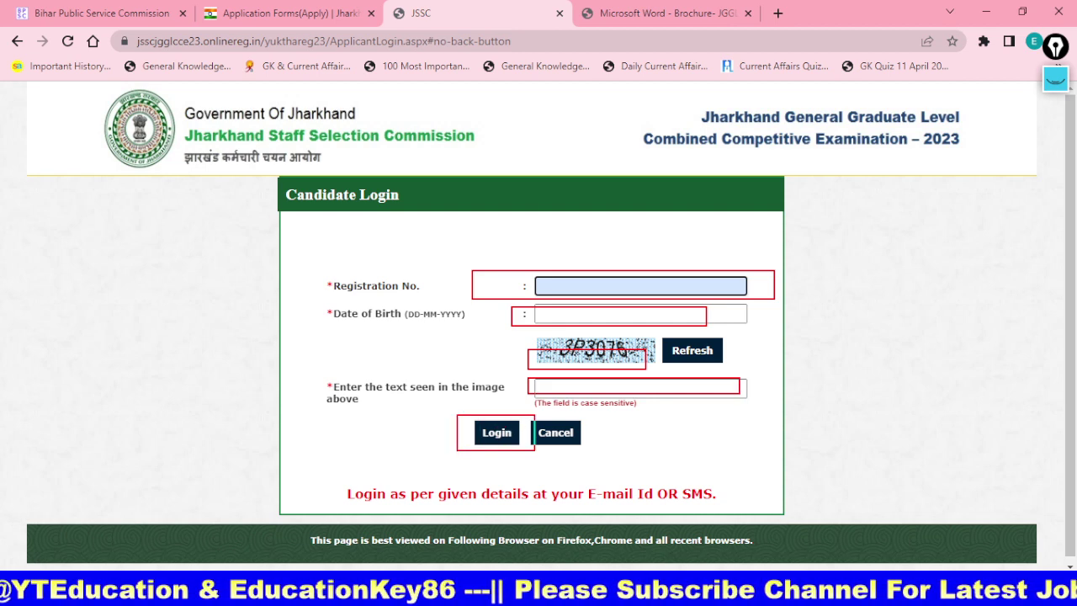